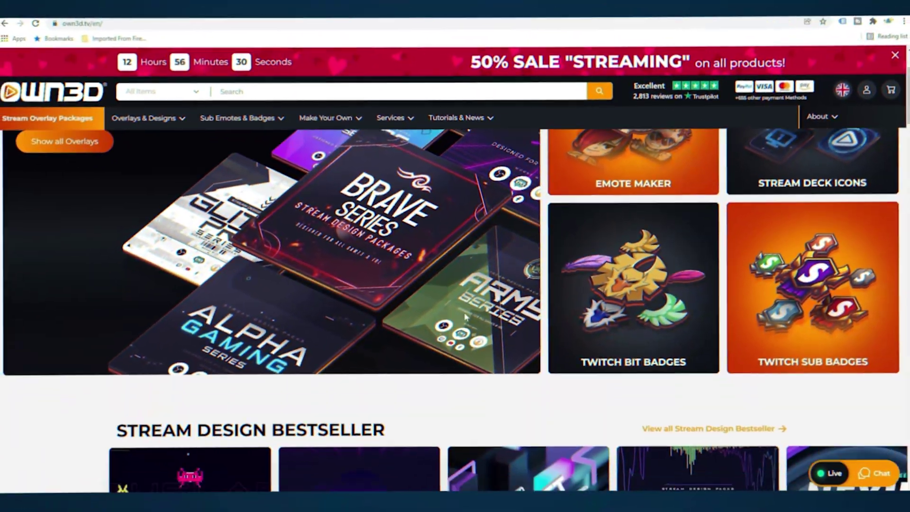
- Browse own3d.tv and open the Sub Badge Maker page
{"action": "scroll", "coordinate": [463, 312], "scroll_direction": "down", "scroll_amount": 5}
{"action": "scroll", "coordinate": [464, 312], "scroll_direction": "down", "scroll_amount": 10}
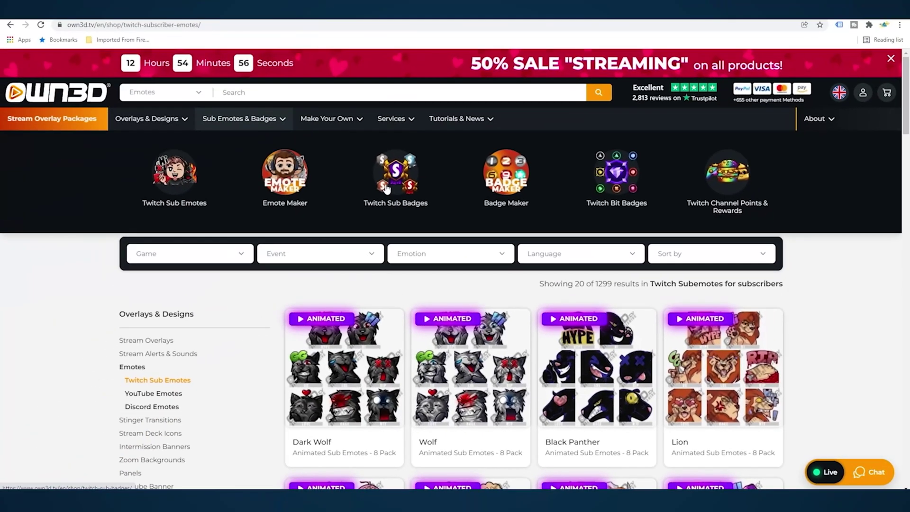
{"action": "left_click", "coordinate": [520, 191]}
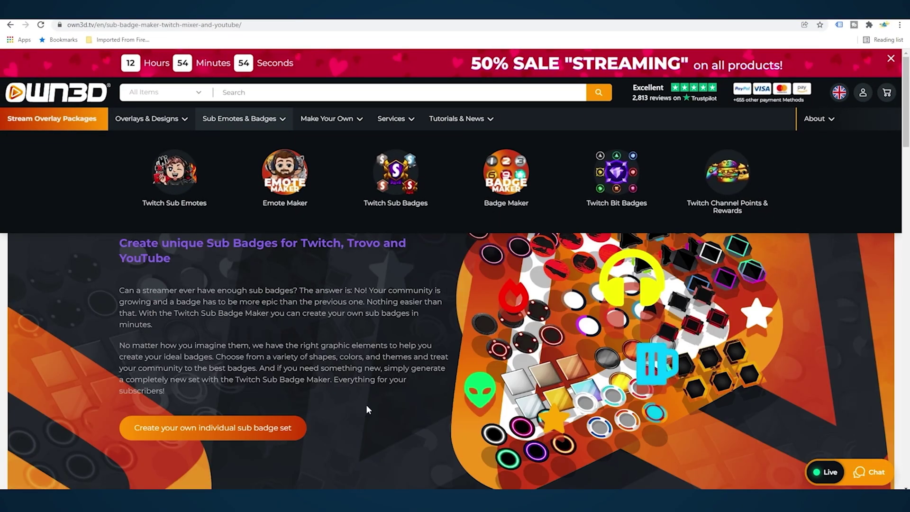
{"action": "scroll", "coordinate": [362, 409], "scroll_direction": "down", "scroll_amount": 1}
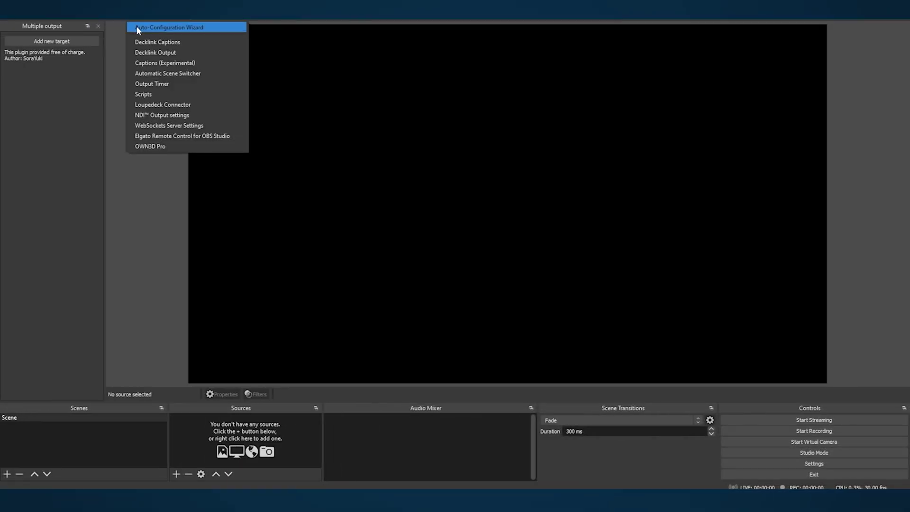
- Open an overlay's details in the OWN3D Pro browser and edit its name text
{"action": "left_click", "coordinate": [149, 146]}
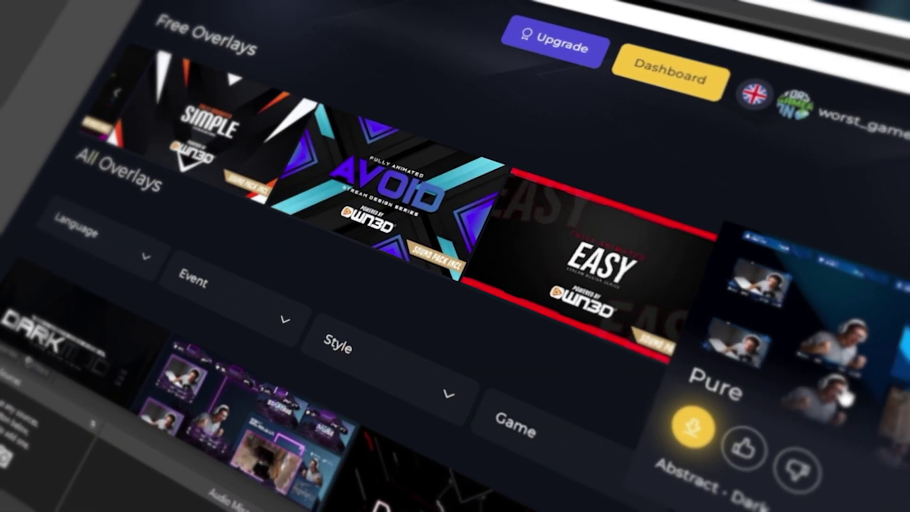
{"action": "left_click", "coordinate": [758, 341]}
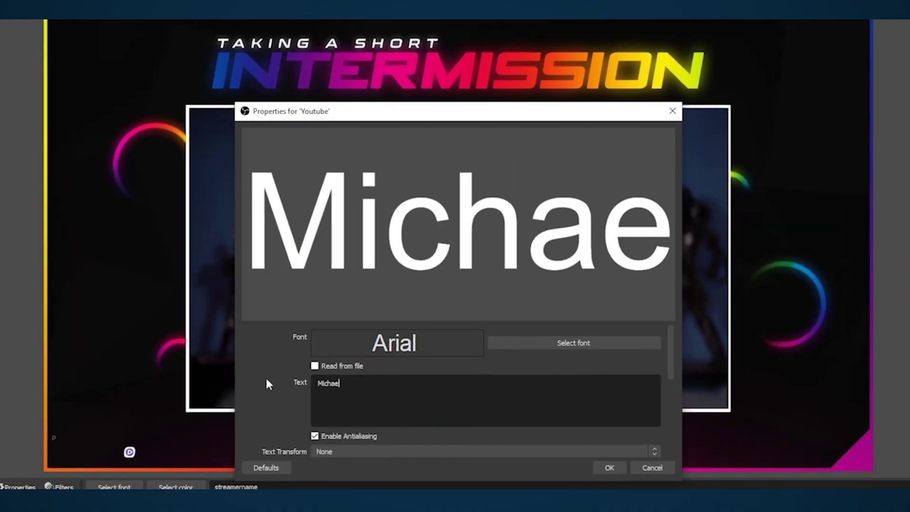
{"action": "type", "text": "lFeyrer JR"}
{"action": "key", "text": "BackSpace"}
{"action": "key", "text": "BackSpace"}
{"action": "key", "text": "BackSpace"}
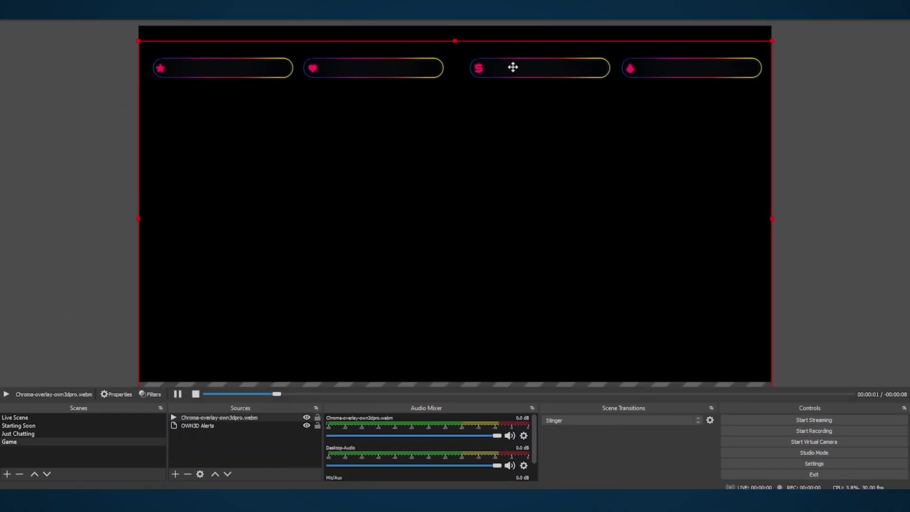
- Move the overlay bars to the preview's bottom, snap OBS right, and switch to Live Scene
{"action": "left_click_drag", "start_coordinate": [513, 66], "coordinate": [511, 340]}
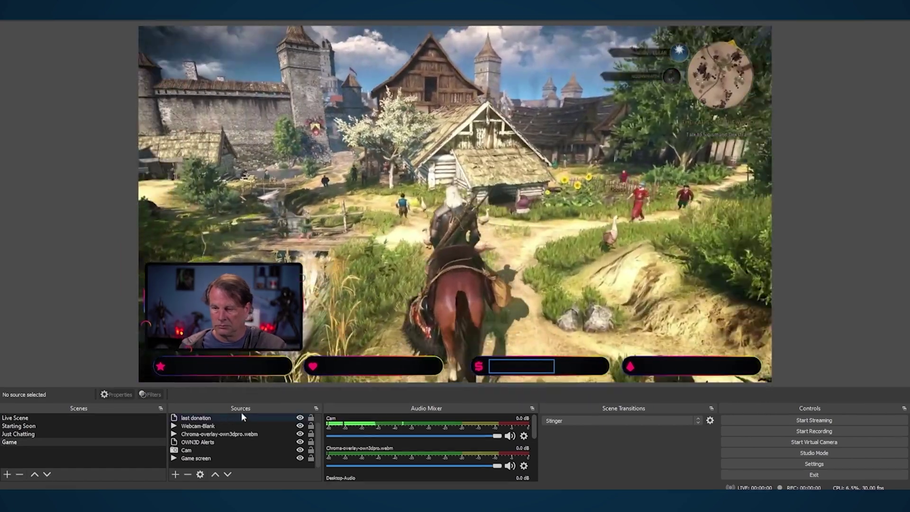
{"action": "key", "text": "super+Right"}
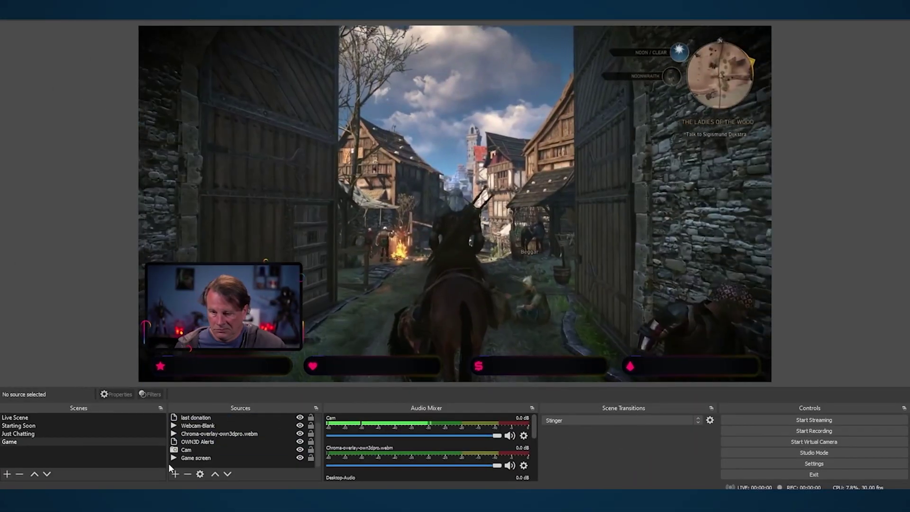
{"action": "left_click", "coordinate": [45, 414]}
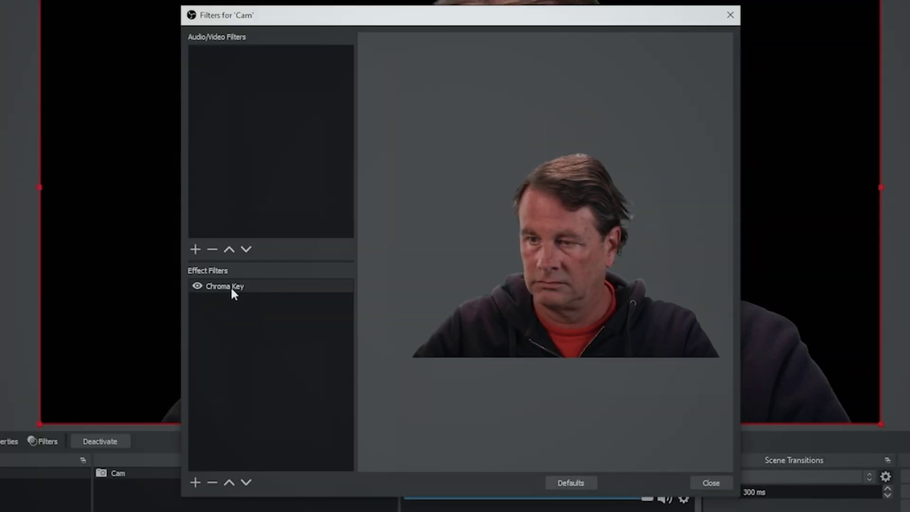
- Select Cam's Chroma Key filter and reset it to default settings
{"action": "left_click", "coordinate": [231, 288]}
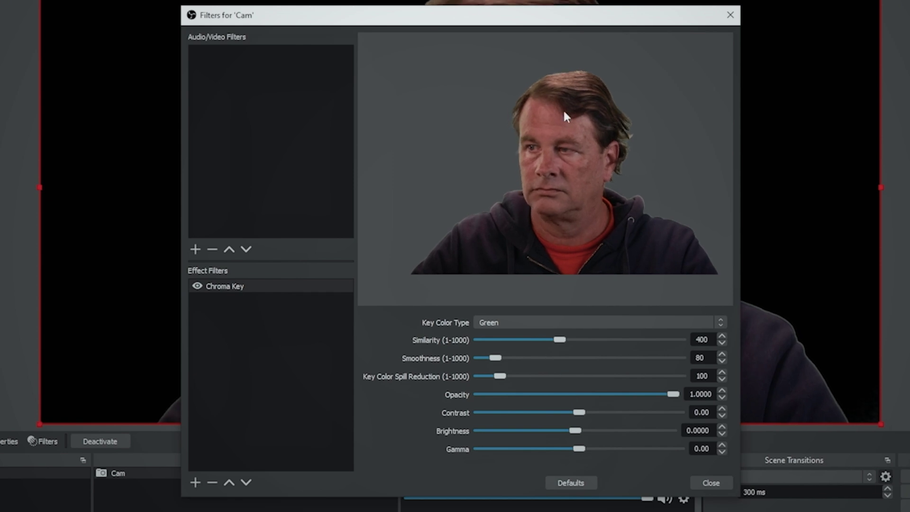
{"action": "left_click_drag", "start_coordinate": [553, 19], "coordinate": [264, 22]}
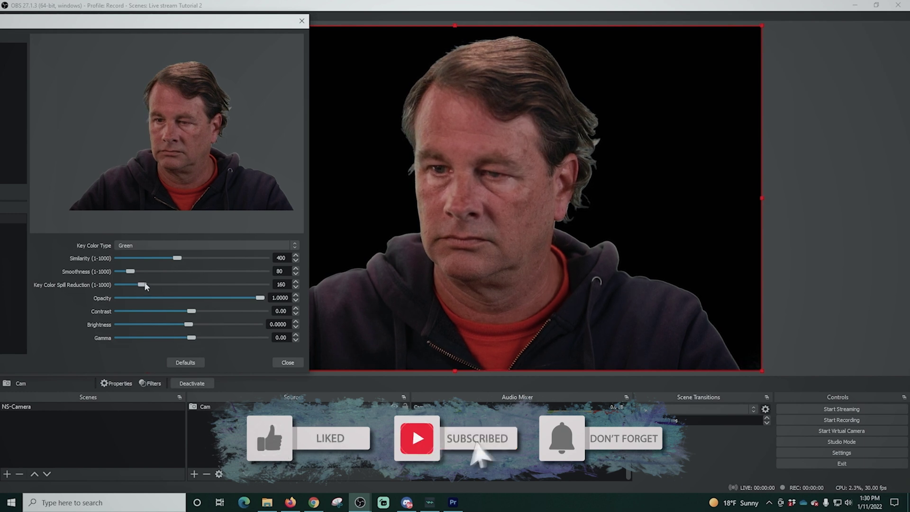
{"action": "left_click", "coordinate": [186, 362]}
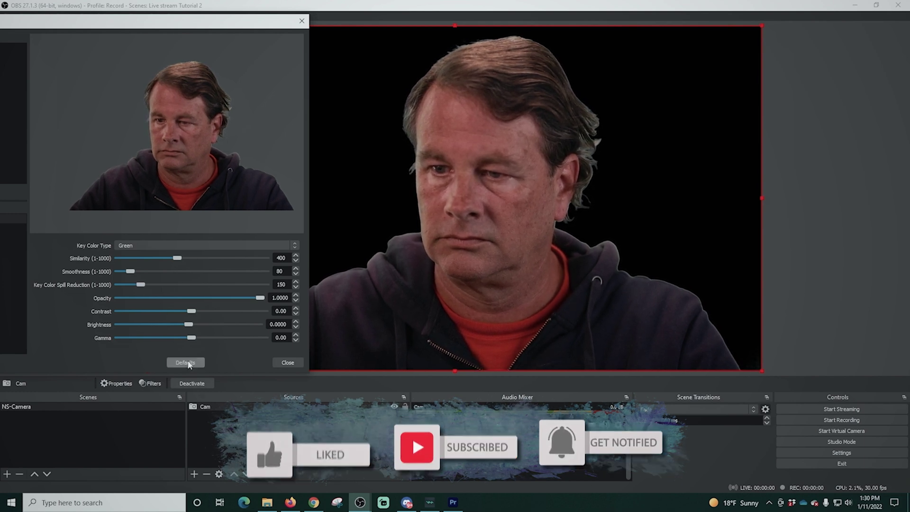
- Set the chroma key contrast to -0.13, darken slightly, and set gamma to -0.17
{"action": "left_click_drag", "start_coordinate": [191, 311], "coordinate": [197, 312]}
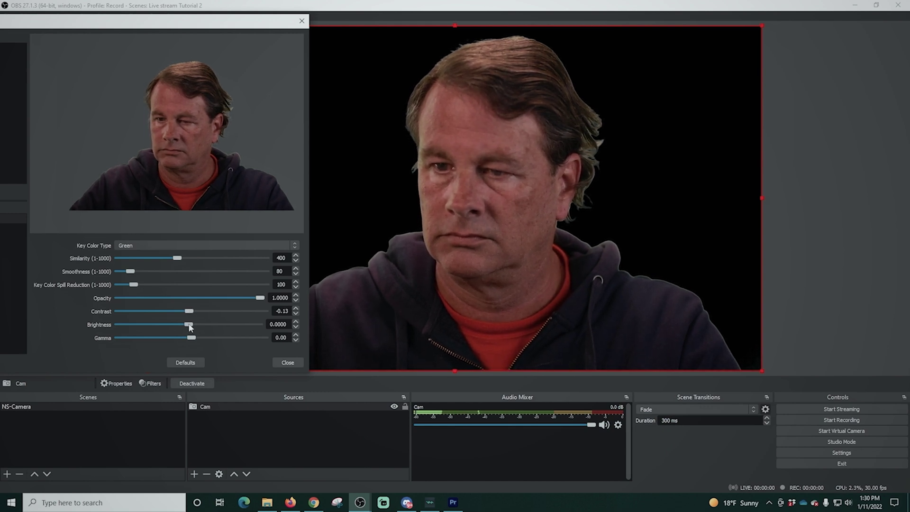
{"action": "left_click_drag", "start_coordinate": [189, 327], "coordinate": [191, 328]}
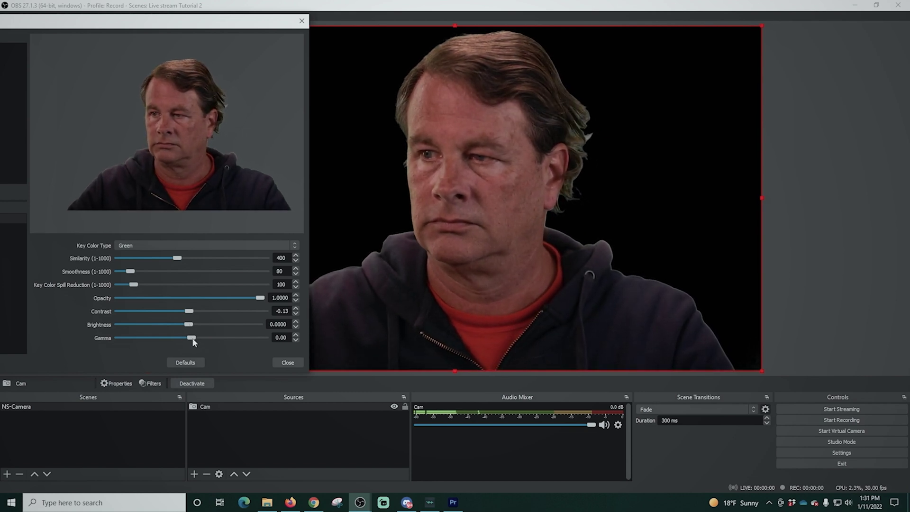
{"action": "left_click_drag", "start_coordinate": [189, 338], "coordinate": [187, 338]}
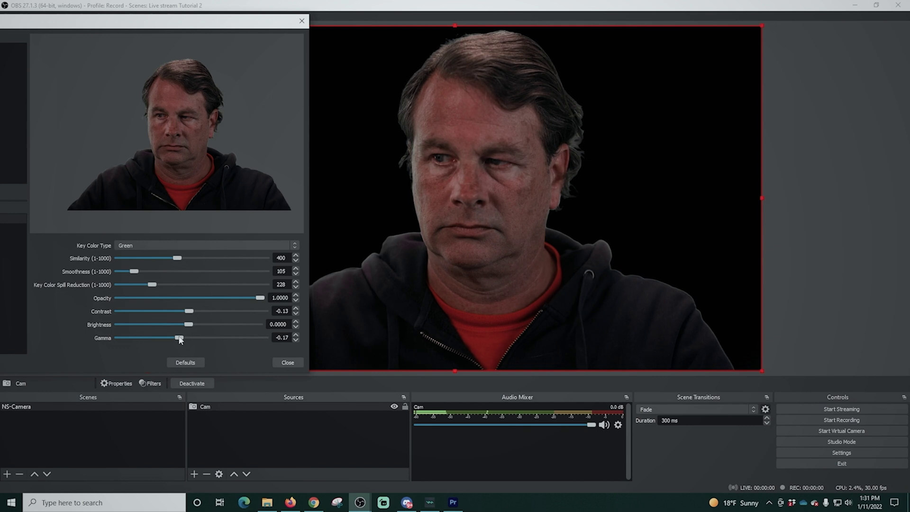
{"action": "left_click", "coordinate": [285, 363]}
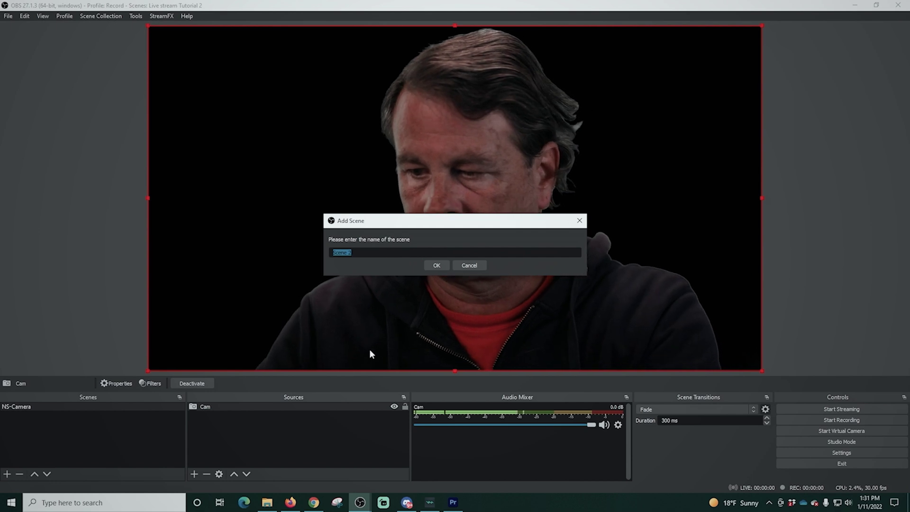
- Create scene NS-White and add the existing NS-Camera scene as its source
{"action": "type", "text": "NS"}
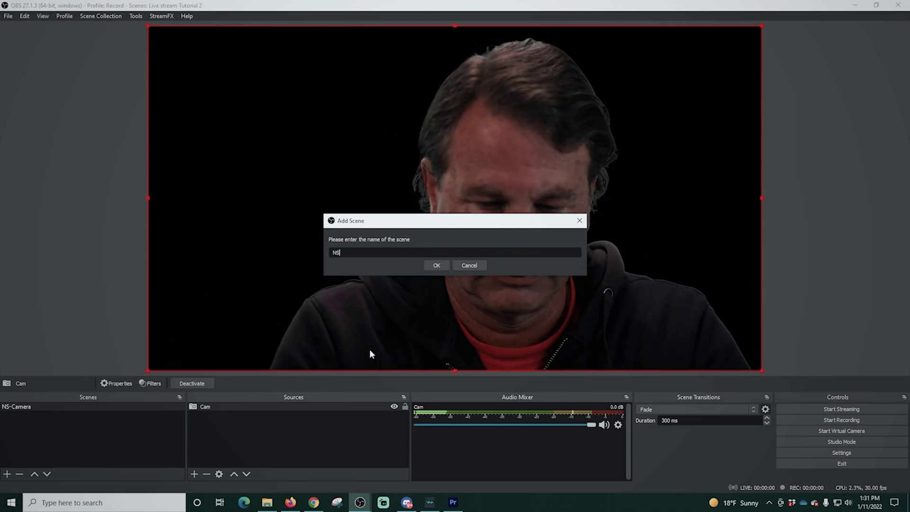
{"action": "type", "text": "-Ne"}
{"action": "key", "text": "BackSpace"}
{"action": "key", "text": "BackSpace"}
{"action": "type", "text": "W"}
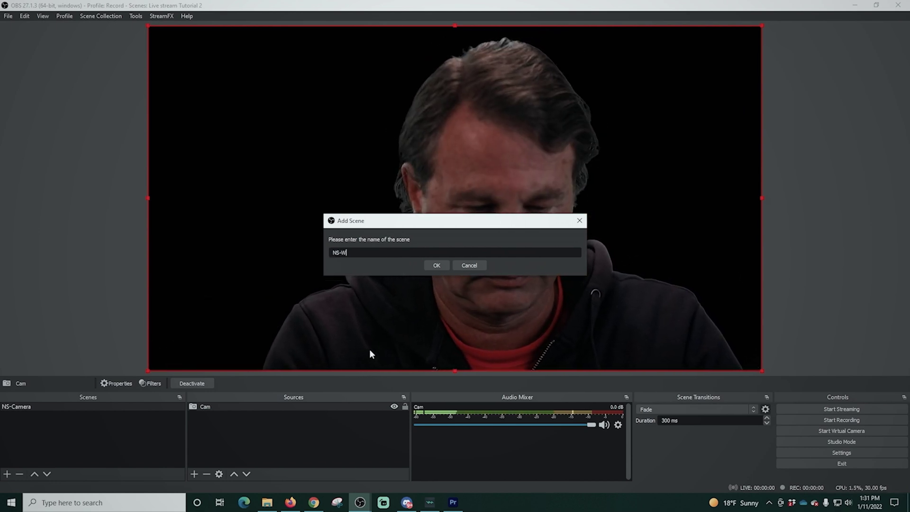
{"action": "type", "text": "hite"}
{"action": "key", "text": "Return"}
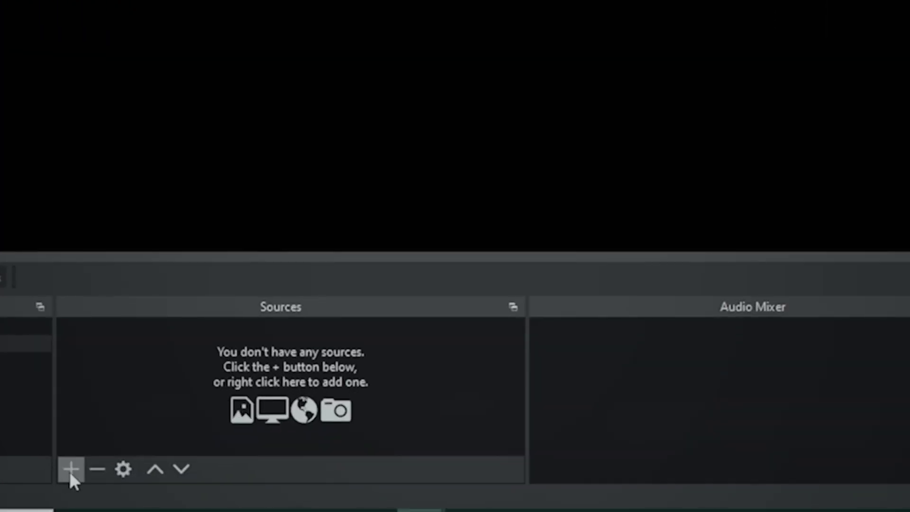
{"action": "left_click", "coordinate": [71, 471]}
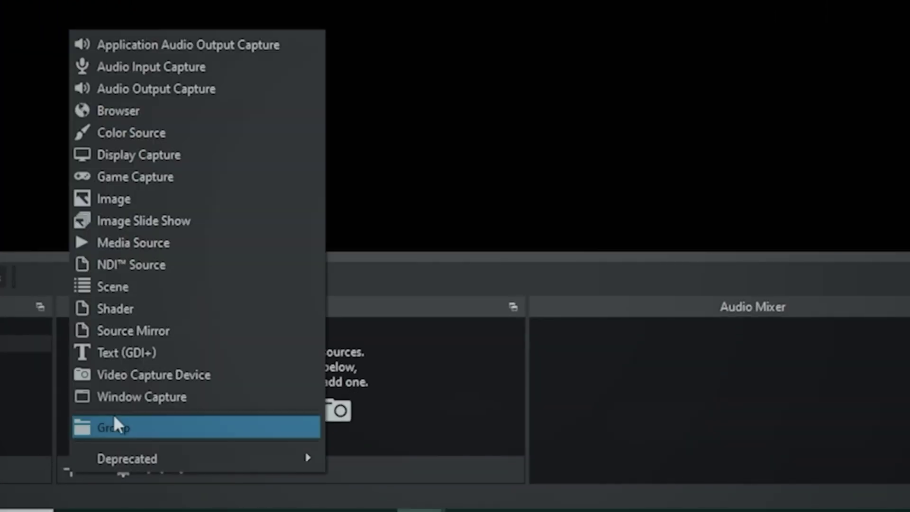
{"action": "left_click", "coordinate": [126, 283]}
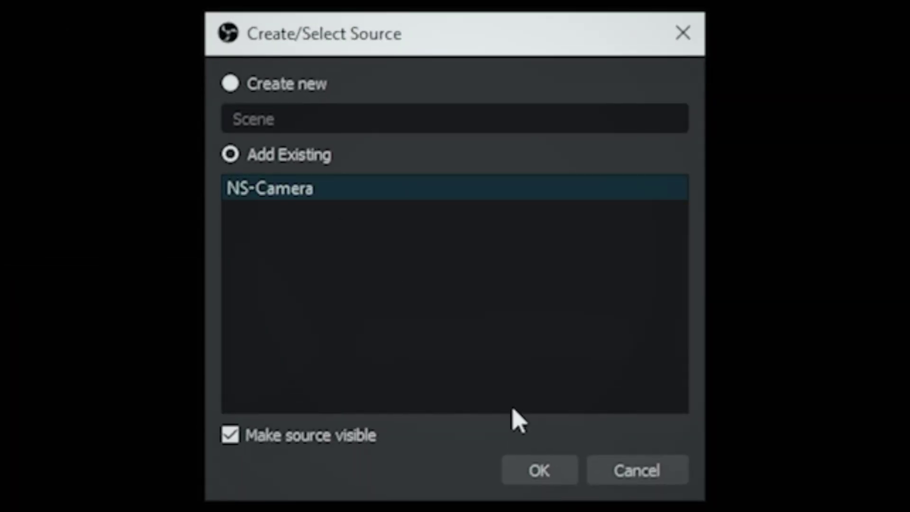
{"action": "left_click", "coordinate": [543, 472]}
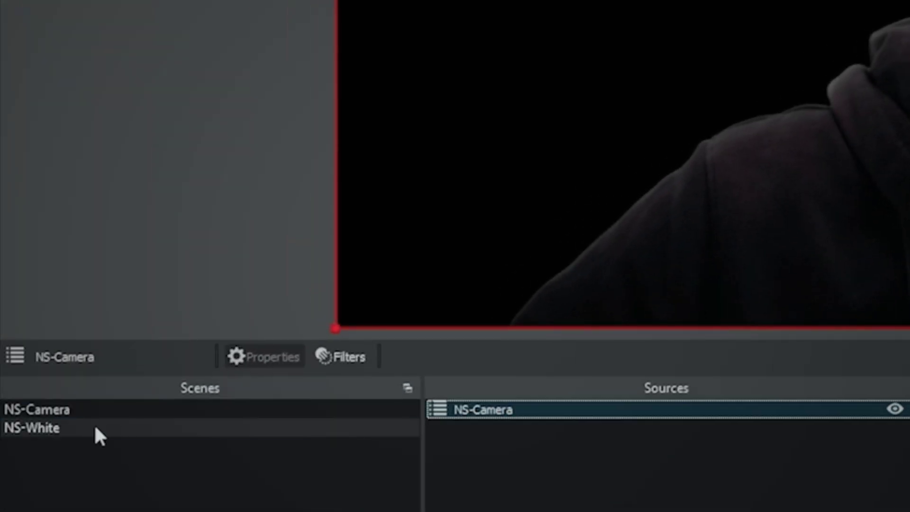
- Add a Color Grading filter to NS-White with All Lift at 100%
{"action": "right_click", "coordinate": [94, 424]}
{"action": "left_click", "coordinate": [143, 325]}
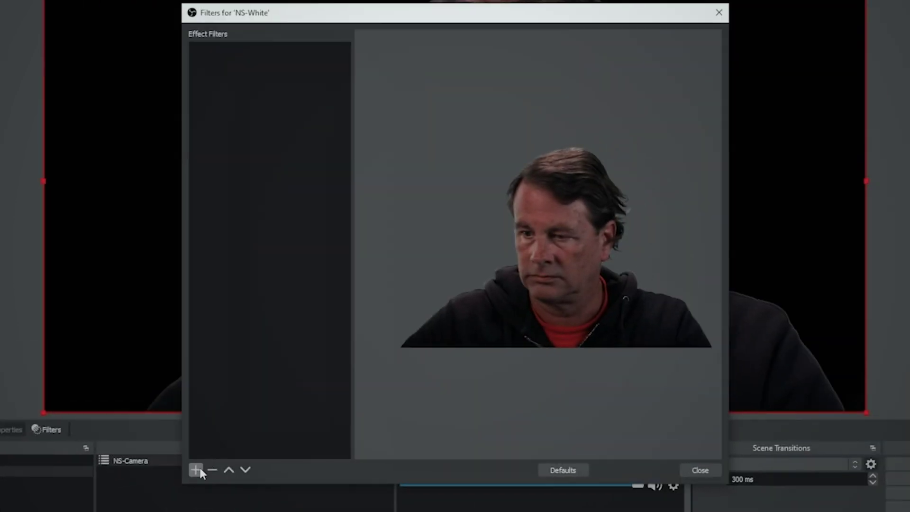
{"action": "left_click", "coordinate": [595, 421]}
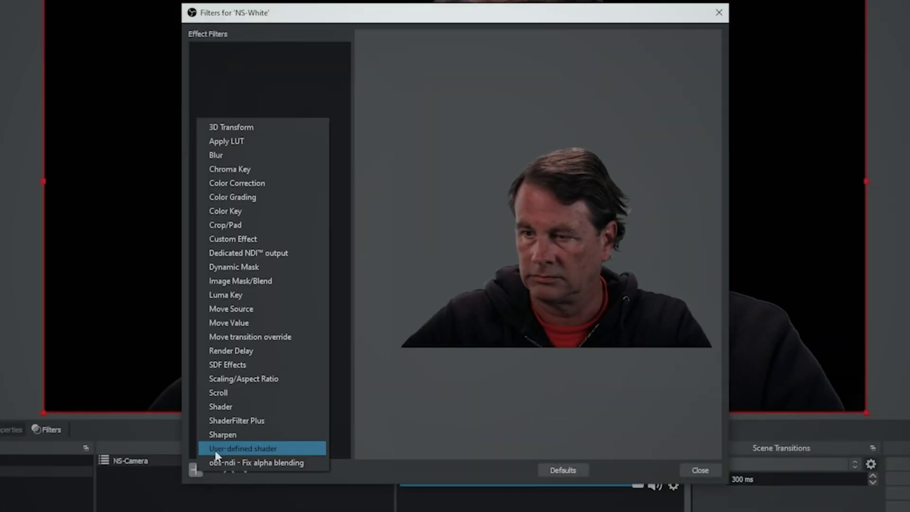
{"action": "left_click", "coordinate": [256, 197]}
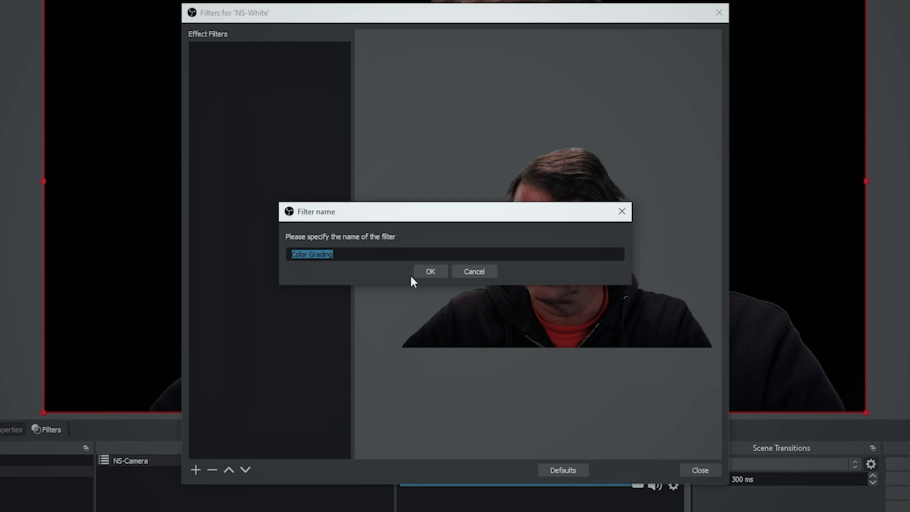
{"action": "left_click", "coordinate": [424, 271]}
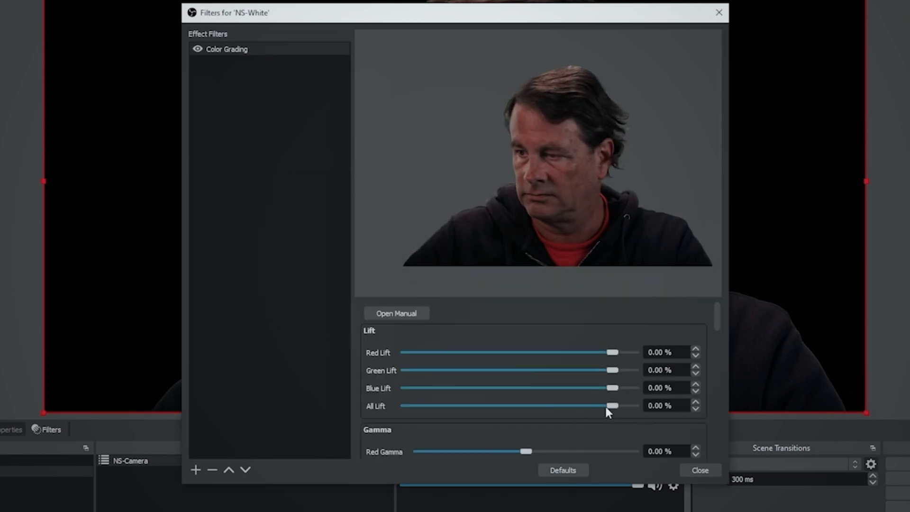
{"action": "left_click_drag", "start_coordinate": [606, 407], "coordinate": [798, 413]}
{"action": "left_click", "coordinate": [699, 471]}
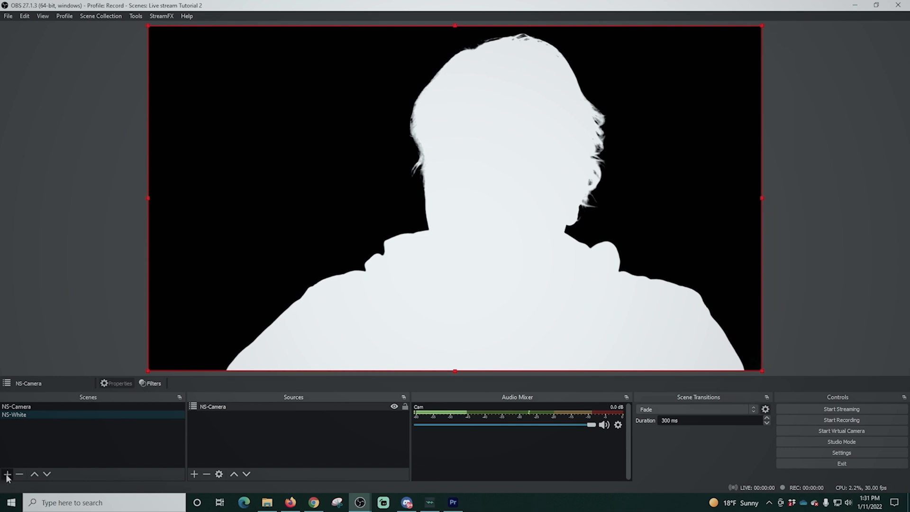
- Create scene NS-Red and add the existing NS-Camera scene into it
{"action": "left_click", "coordinate": [7, 474]}
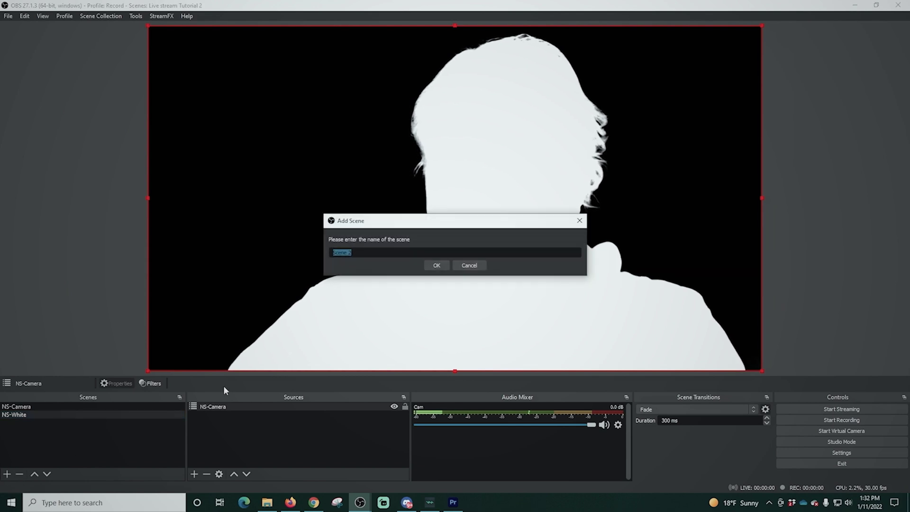
{"action": "type", "text": "NS-Red"}
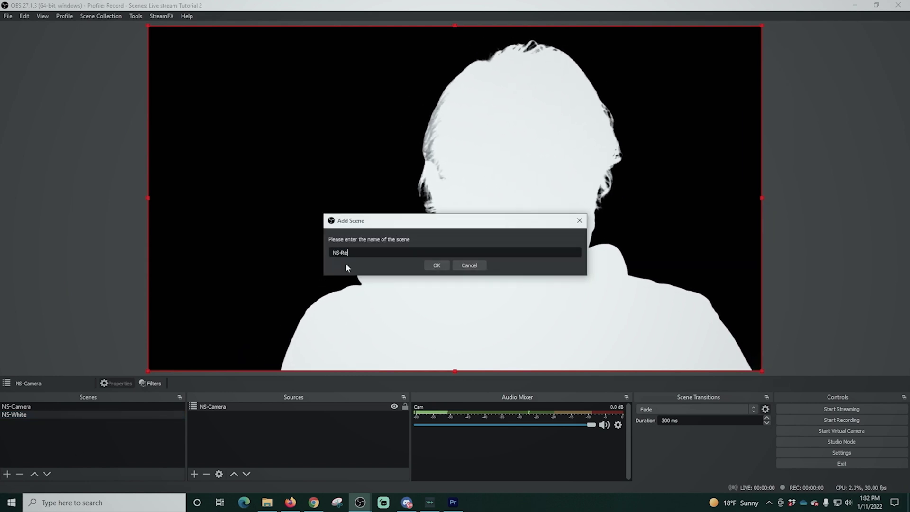
{"action": "left_click", "coordinate": [437, 265]}
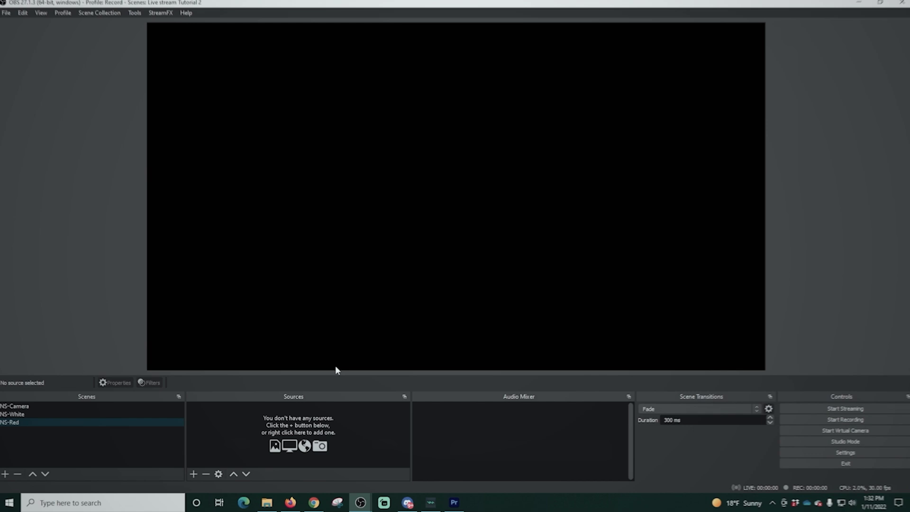
{"action": "left_click", "coordinate": [195, 474]}
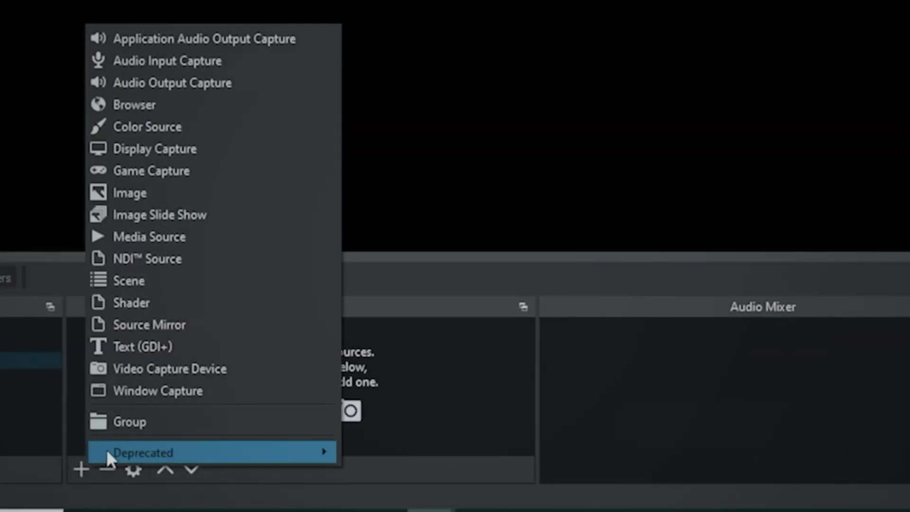
{"action": "left_click", "coordinate": [161, 282]}
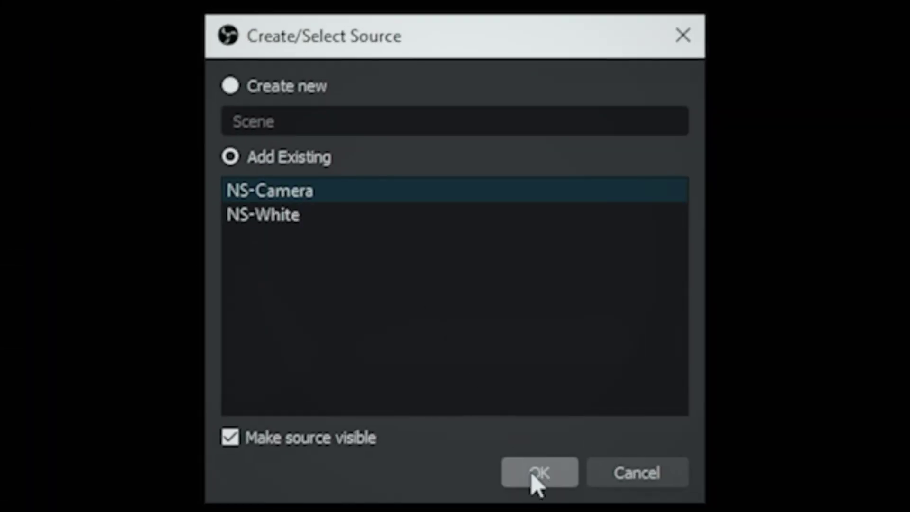
{"action": "left_click", "coordinate": [537, 474]}
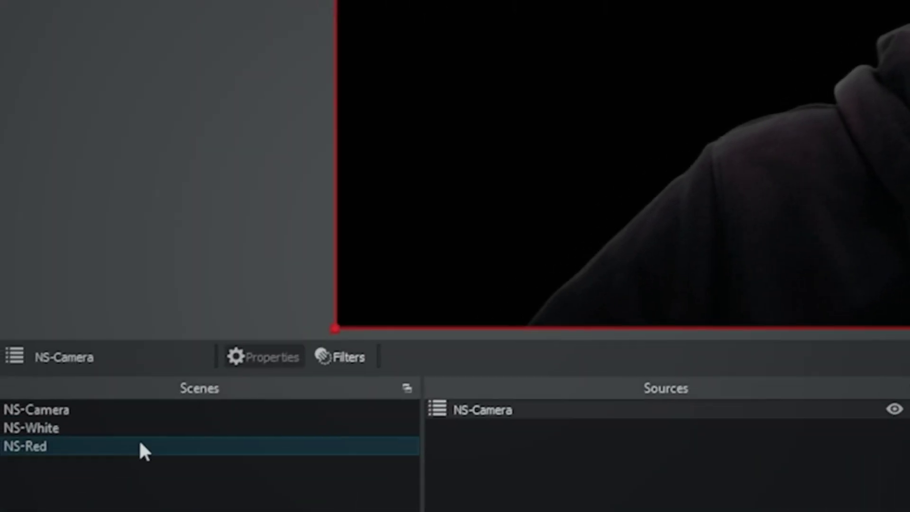
- Add a Color Grading filter with the default name to NS-Red
{"action": "right_click", "coordinate": [139, 443]}
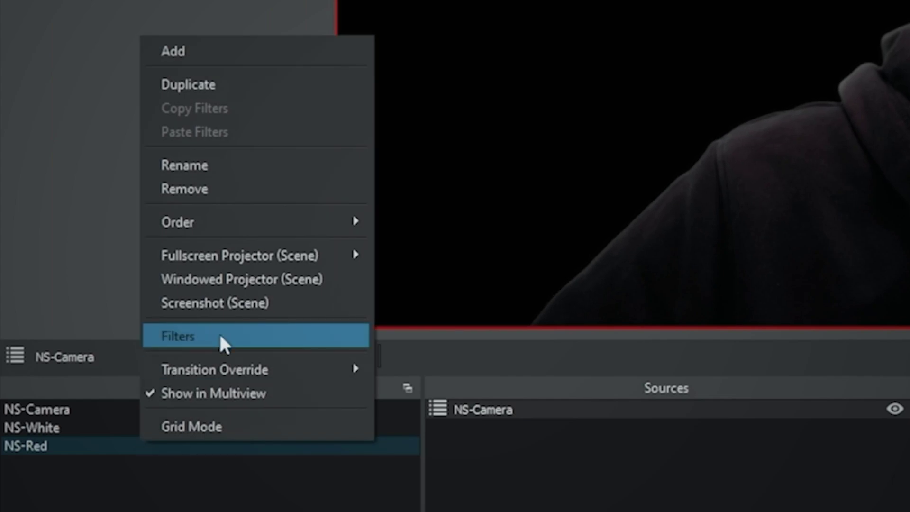
{"action": "left_click", "coordinate": [223, 337]}
{"action": "left_click", "coordinate": [225, 469]}
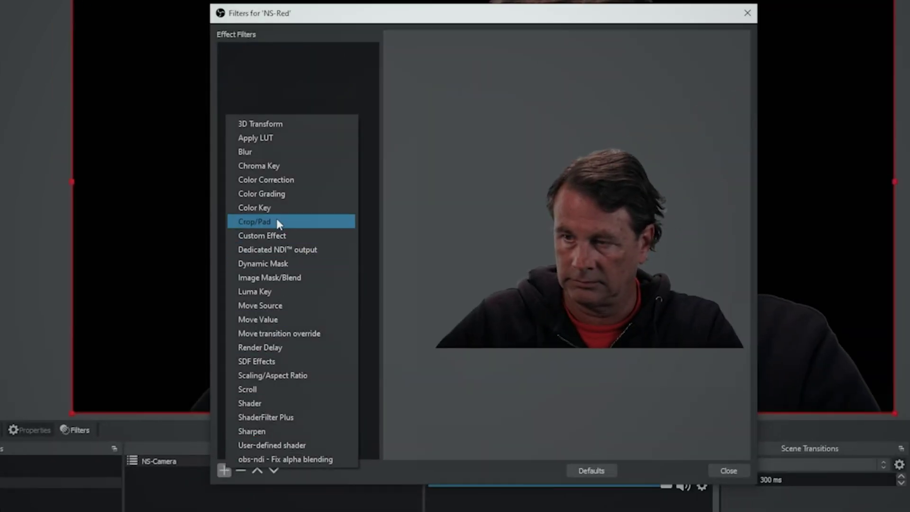
{"action": "left_click", "coordinate": [291, 199]}
{"action": "left_click", "coordinate": [459, 273]}
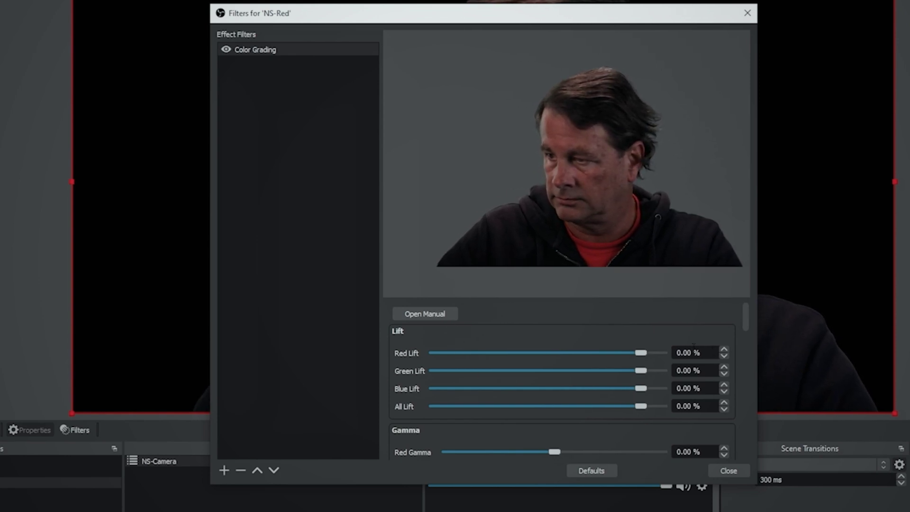
- Max the red Lift, Gamma, Gain and tint sliders and raise Saturation
{"action": "left_click_drag", "start_coordinate": [641, 353], "coordinate": [670, 352]}
{"action": "scroll", "coordinate": [661, 406], "scroll_direction": "down", "scroll_amount": 1}
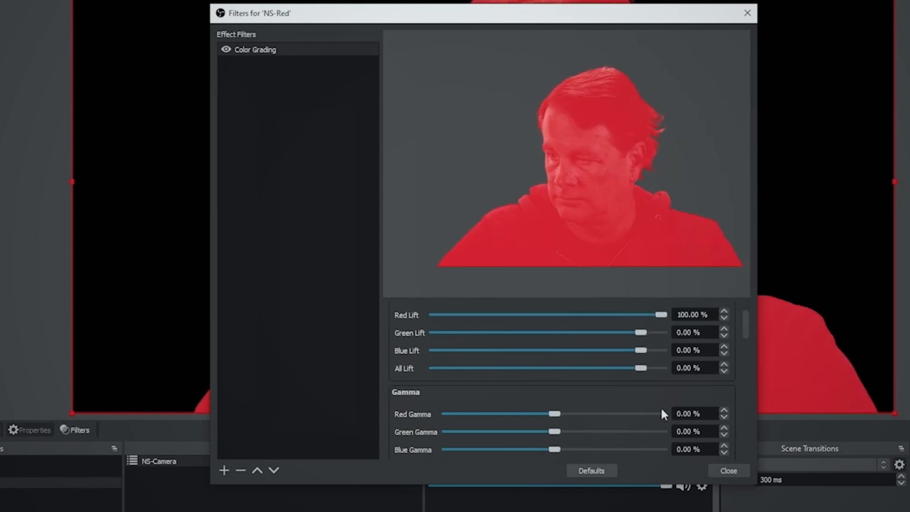
{"action": "left_click_drag", "start_coordinate": [554, 413], "coordinate": [695, 418]}
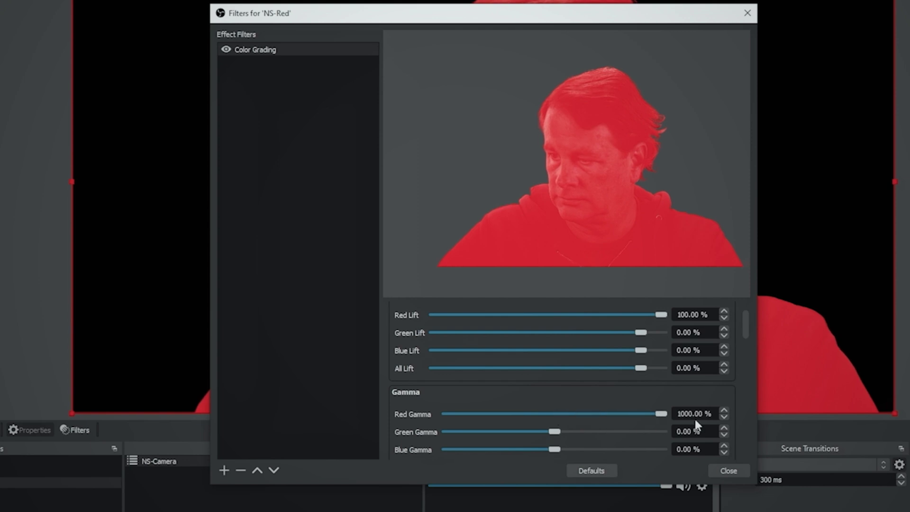
{"action": "scroll", "coordinate": [646, 440], "scroll_direction": "down", "scroll_amount": 1}
{"action": "scroll", "coordinate": [645, 436], "scroll_direction": "down", "scroll_amount": 2}
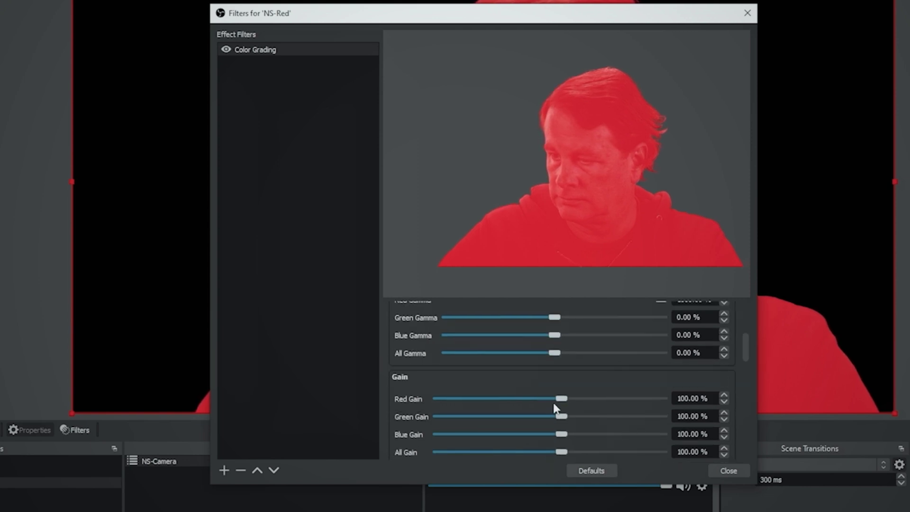
{"action": "left_click_drag", "start_coordinate": [561, 398], "coordinate": [564, 399]}
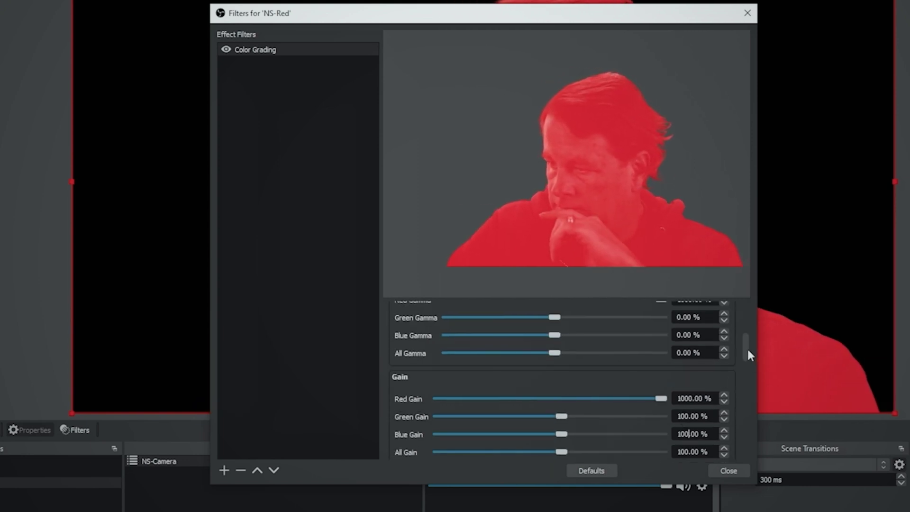
{"action": "left_click_drag", "start_coordinate": [747, 351], "coordinate": [746, 392]}
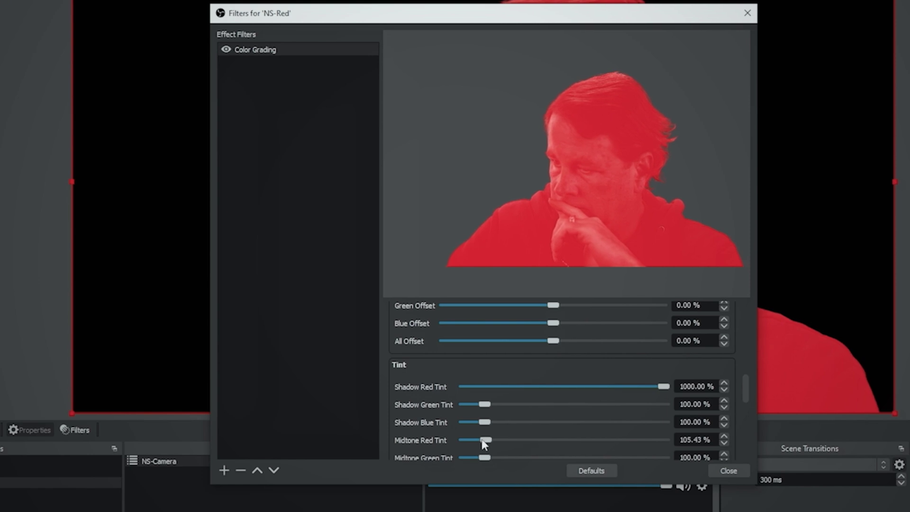
{"action": "left_click_drag", "start_coordinate": [484, 444], "coordinate": [745, 413]}
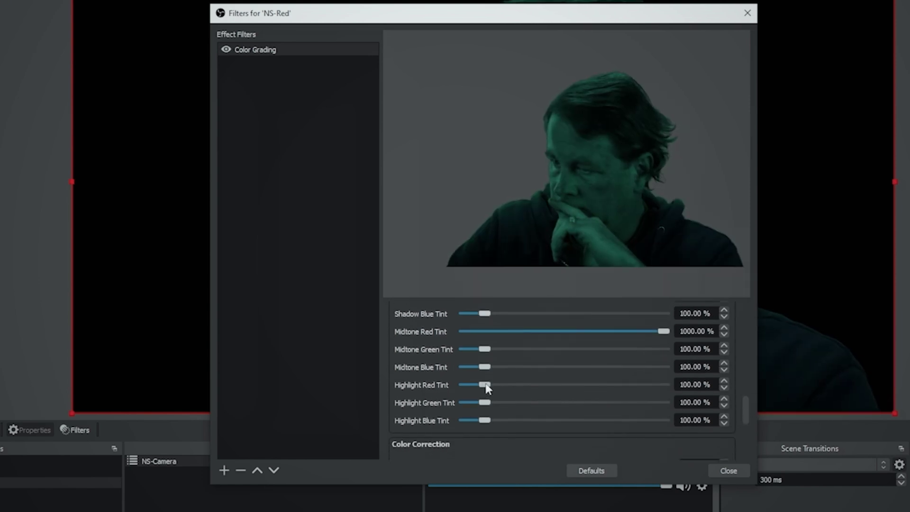
{"action": "left_click_drag", "start_coordinate": [485, 385], "coordinate": [662, 403]}
{"action": "left_click_drag", "start_coordinate": [746, 407], "coordinate": [748, 427]}
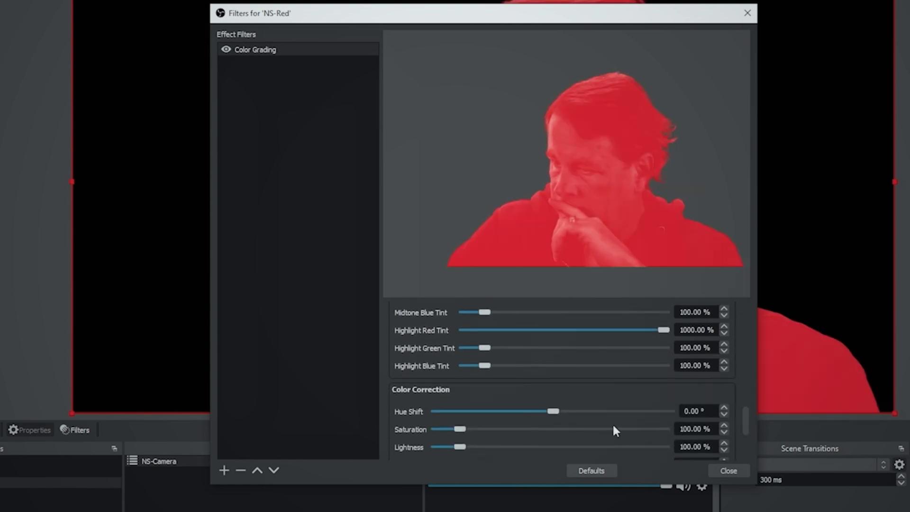
{"action": "scroll", "coordinate": [743, 423], "scroll_direction": "down", "scroll_amount": 2}
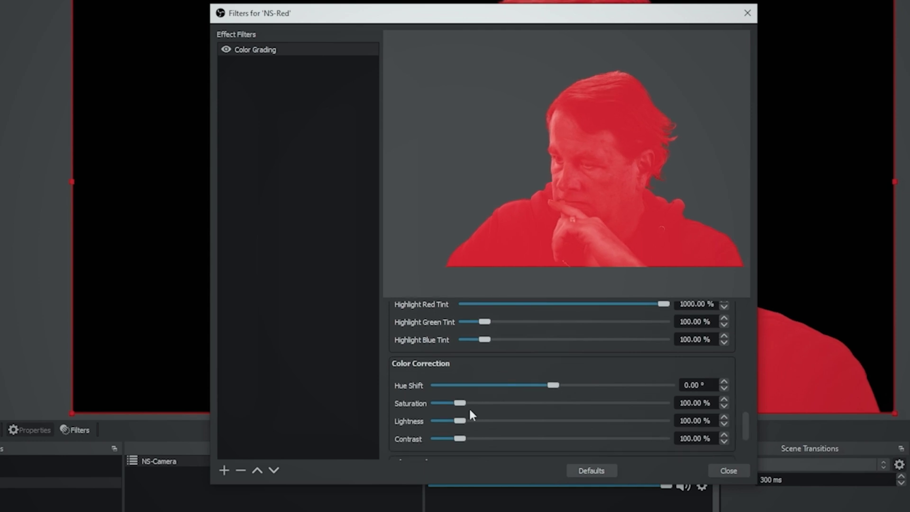
{"action": "left_click", "coordinate": [469, 404]}
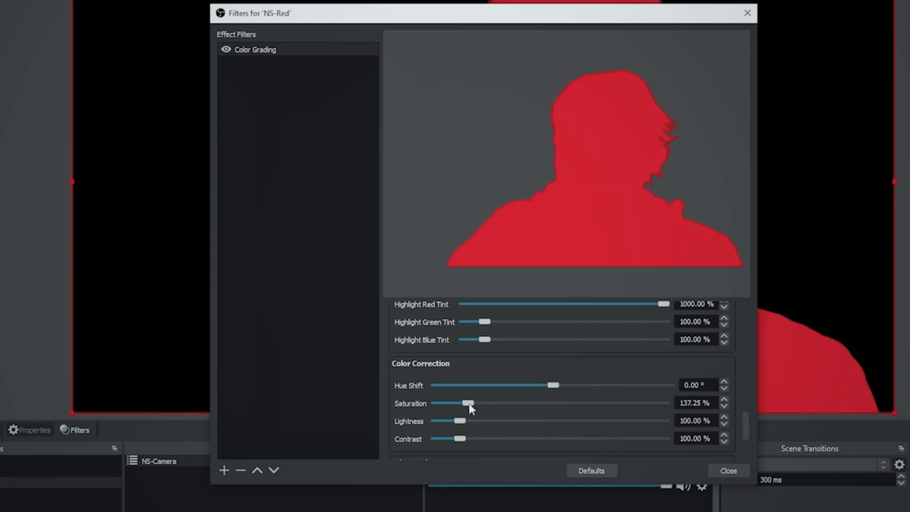
{"action": "left_click", "coordinate": [726, 474]}
- Create scene NS-Blue and add the existing NS-Camera scene into it
{"action": "left_click", "coordinate": [7, 474]}
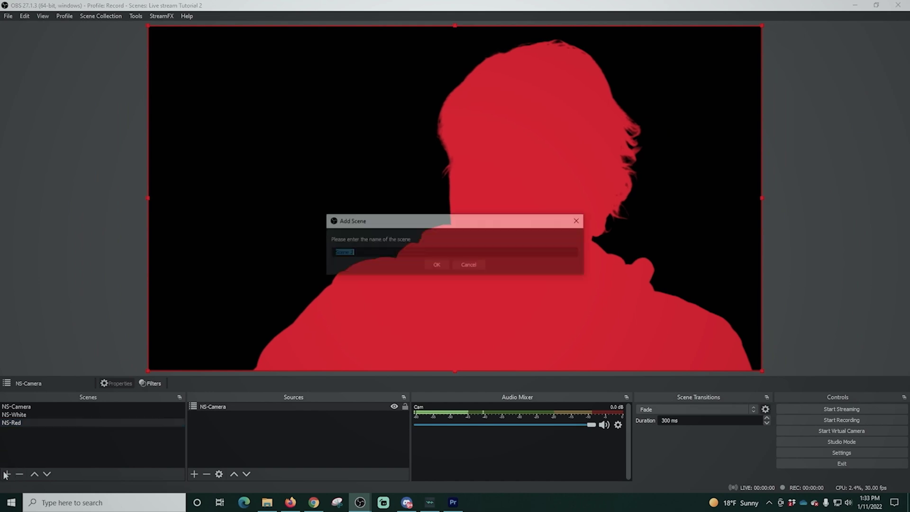
{"action": "type", "text": "NS-B"}
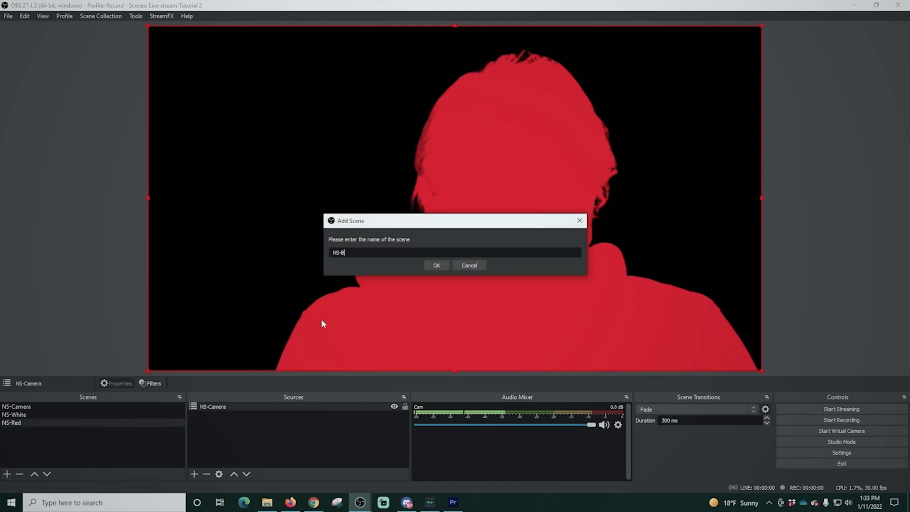
{"action": "type", "text": "lue"}
{"action": "left_click", "coordinate": [437, 265]}
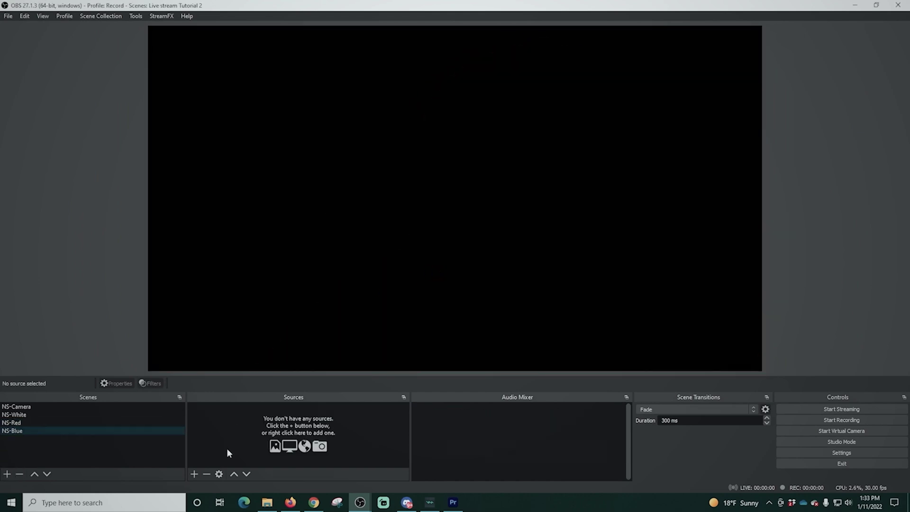
{"action": "left_click", "coordinate": [195, 474]}
{"action": "left_click", "coordinate": [214, 386]}
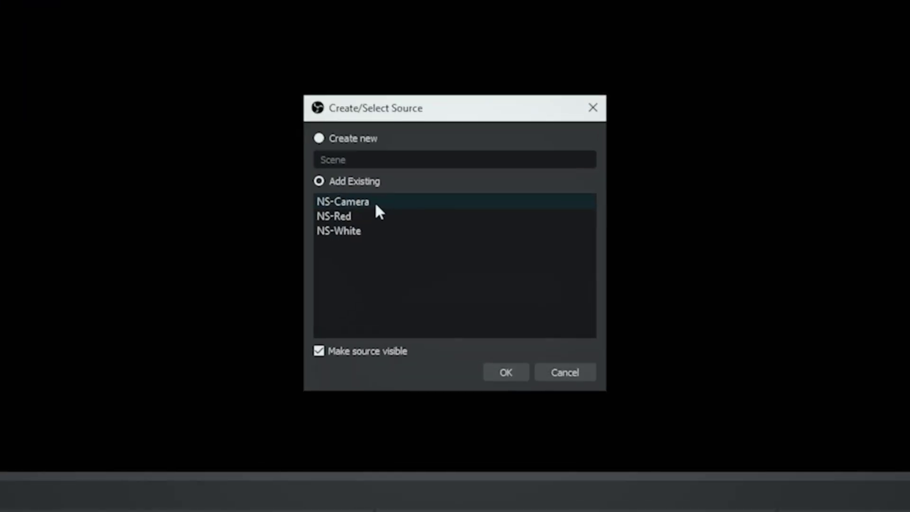
{"action": "left_click", "coordinate": [376, 206]}
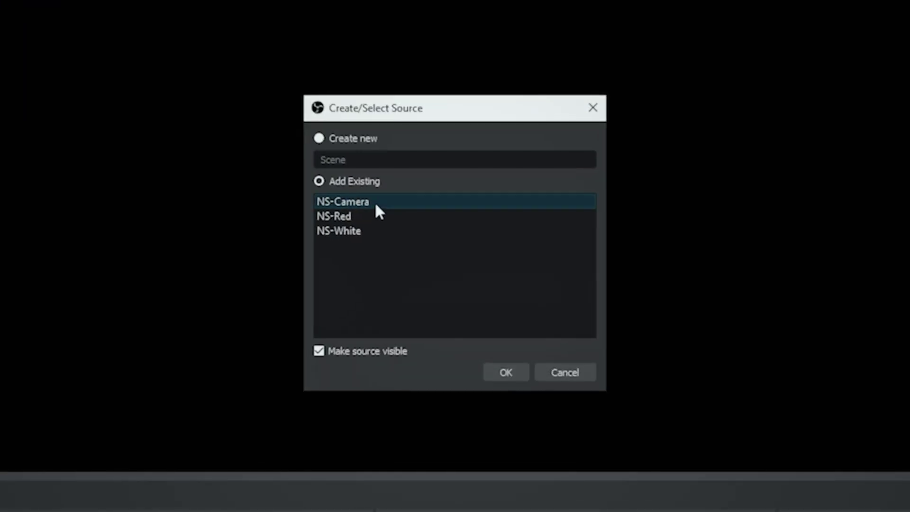
{"action": "left_click", "coordinate": [506, 373]}
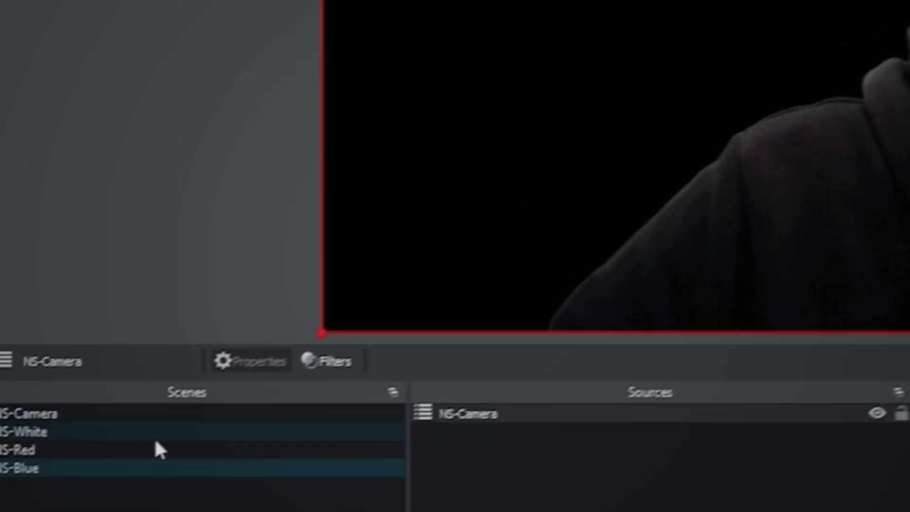
- Open NS-Blue's filters and list the available filter types
{"action": "right_click", "coordinate": [161, 456]}
{"action": "left_click", "coordinate": [237, 354]}
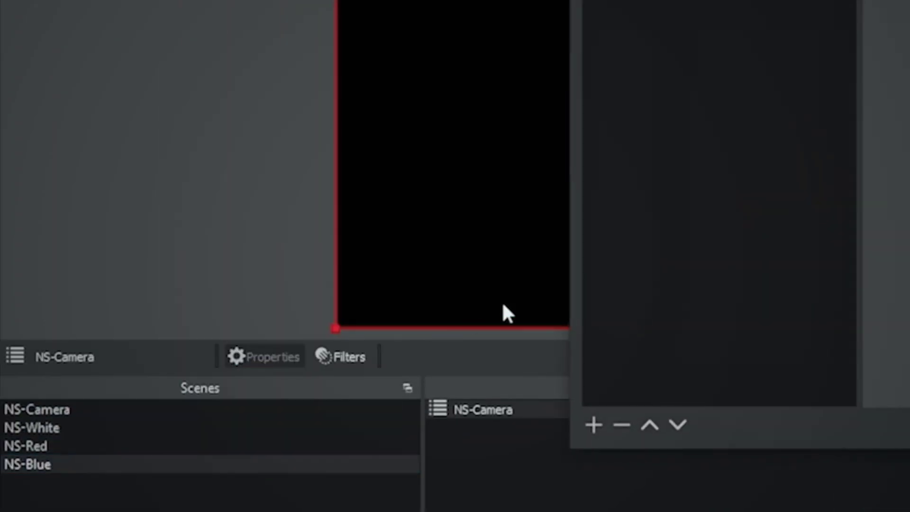
{"action": "left_click", "coordinate": [292, 465]}
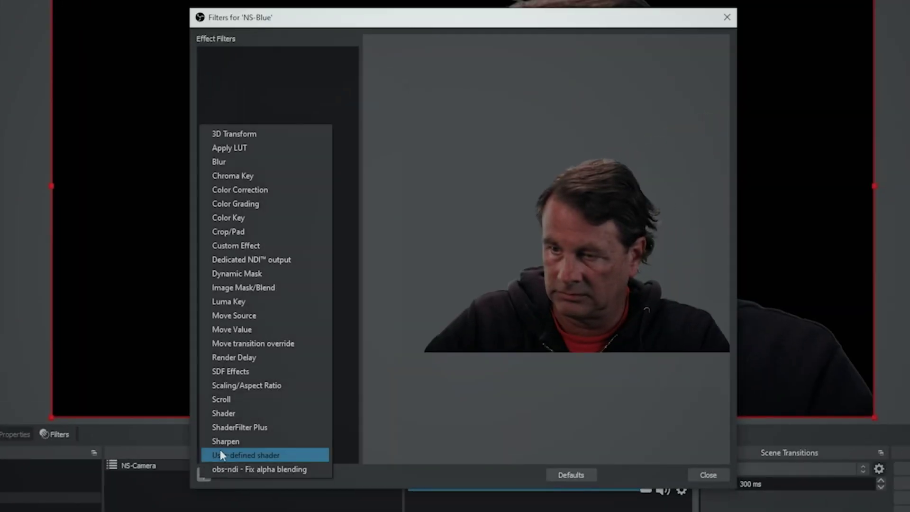
- Add a Color Grading filter and set Blue Lift to 100% with Blue Gain maxed
{"action": "left_click", "coordinate": [245, 205]}
{"action": "left_click", "coordinate": [437, 277]}
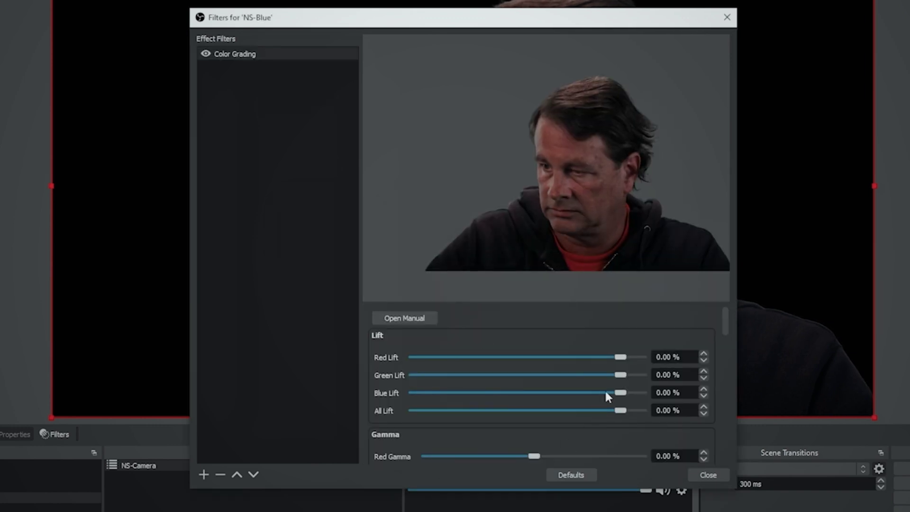
{"action": "left_click_drag", "start_coordinate": [620, 393], "coordinate": [645, 393]}
{"action": "left_click_drag", "start_coordinate": [726, 321], "coordinate": [727, 344]}
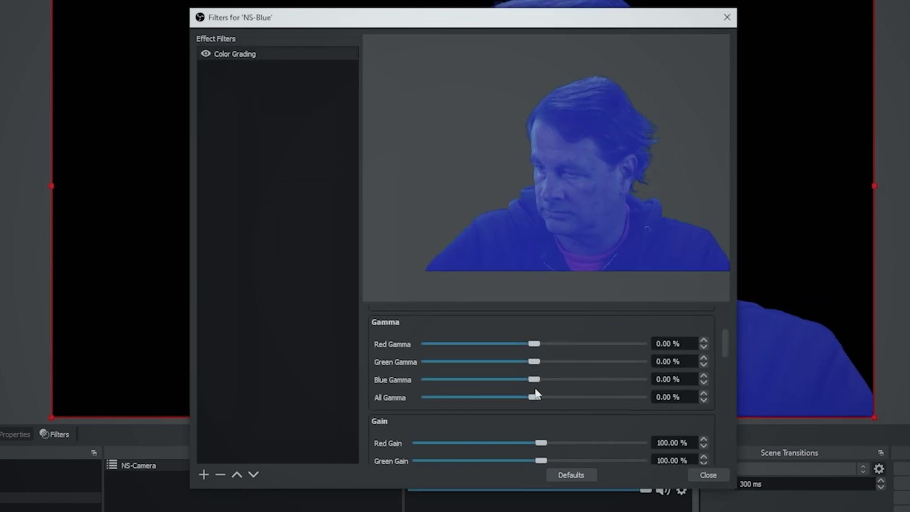
{"action": "scroll", "coordinate": [726, 349], "scroll_direction": "down", "scroll_amount": 5}
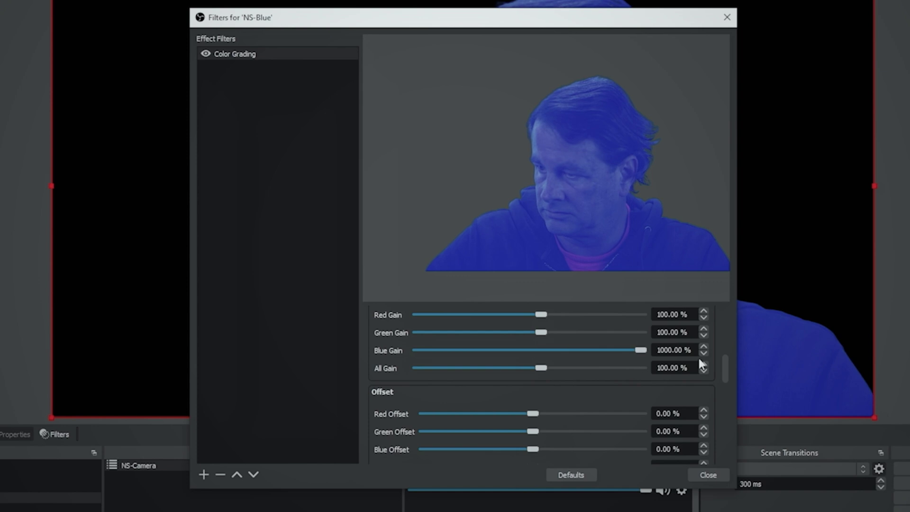
{"action": "scroll", "coordinate": [724, 389], "scroll_direction": "down", "scroll_amount": 3}
{"action": "left_click_drag", "start_coordinate": [720, 384], "coordinate": [730, 406]}
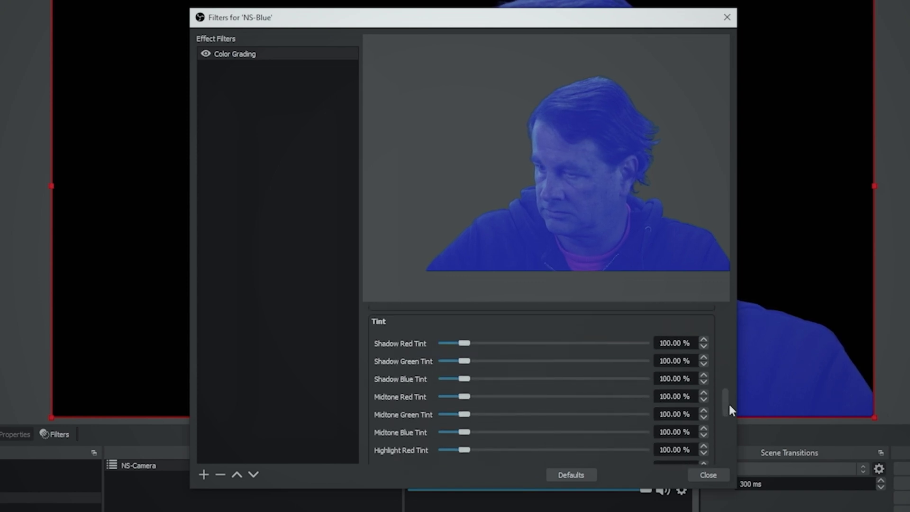
- Max the blue tints and raise Saturation to about 165%
{"action": "left_click_drag", "start_coordinate": [464, 433], "coordinate": [647, 433]}
{"action": "scroll", "coordinate": [716, 422], "scroll_direction": "down", "scroll_amount": 3}
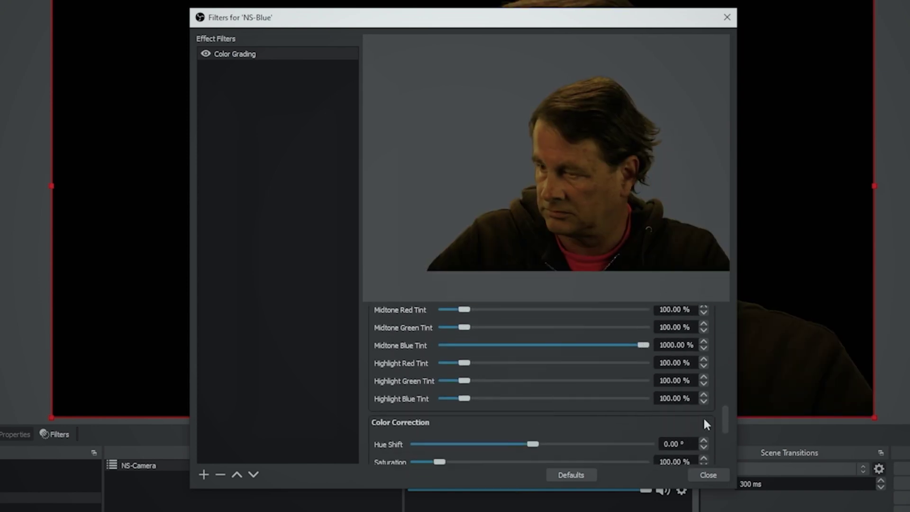
{"action": "left_click_drag", "start_coordinate": [464, 399], "coordinate": [636, 406]}
{"action": "scroll", "coordinate": [724, 417], "scroll_direction": "down", "scroll_amount": 3}
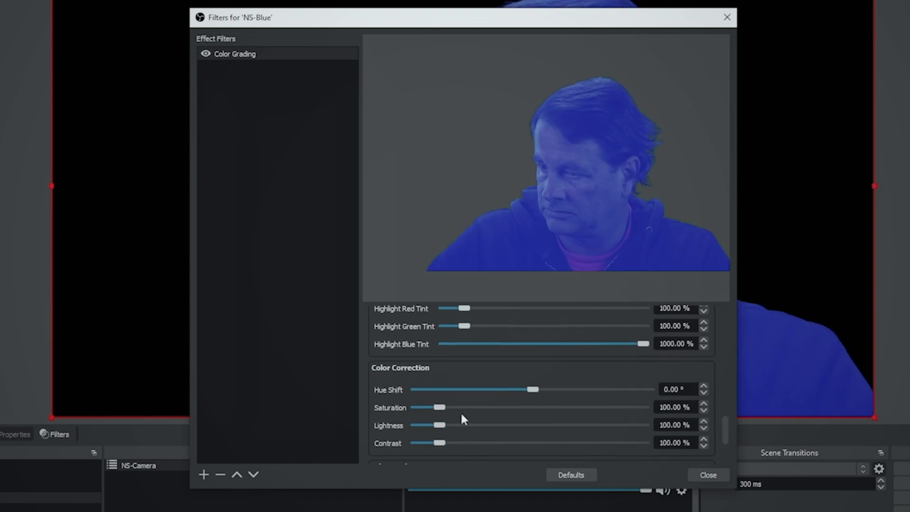
{"action": "left_click_drag", "start_coordinate": [440, 407], "coordinate": [454, 408]}
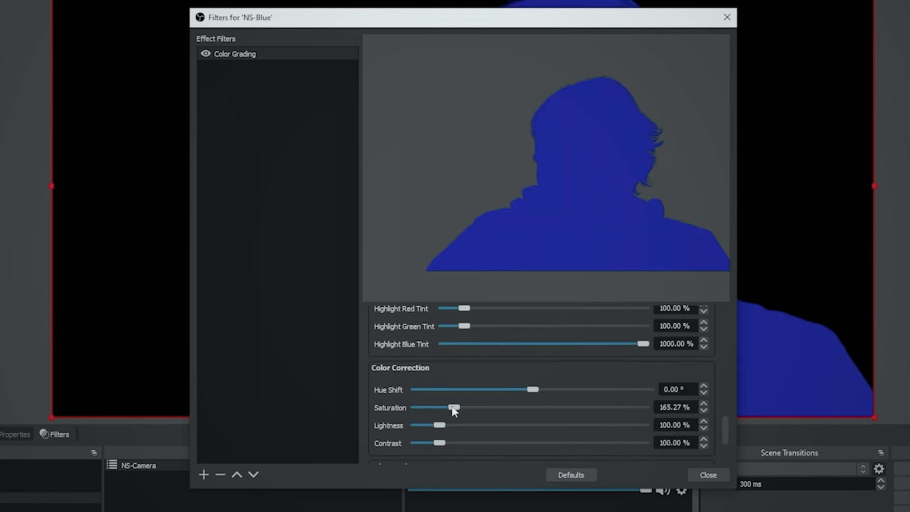
{"action": "left_click", "coordinate": [702, 475]}
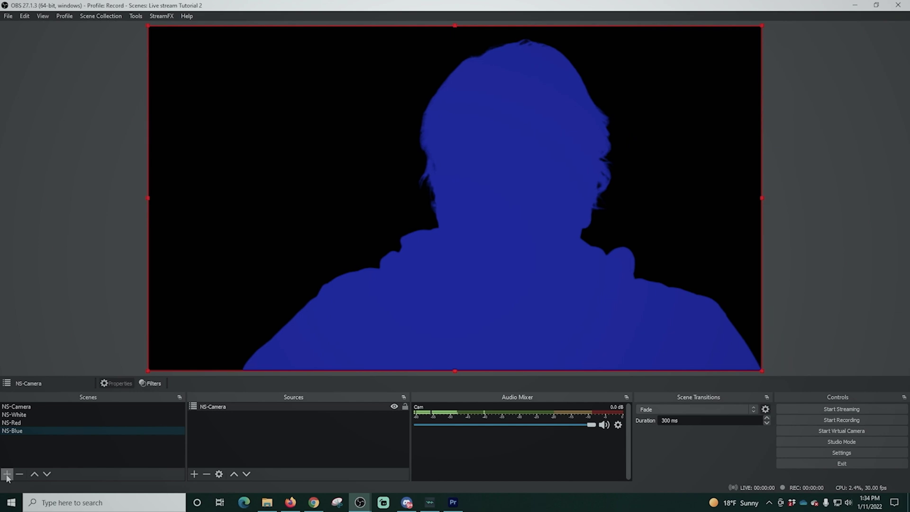
- Create scene NS-Green and add the existing NS-Camera scene into it
{"action": "left_click", "coordinate": [7, 474]}
{"action": "type", "text": "NS"}
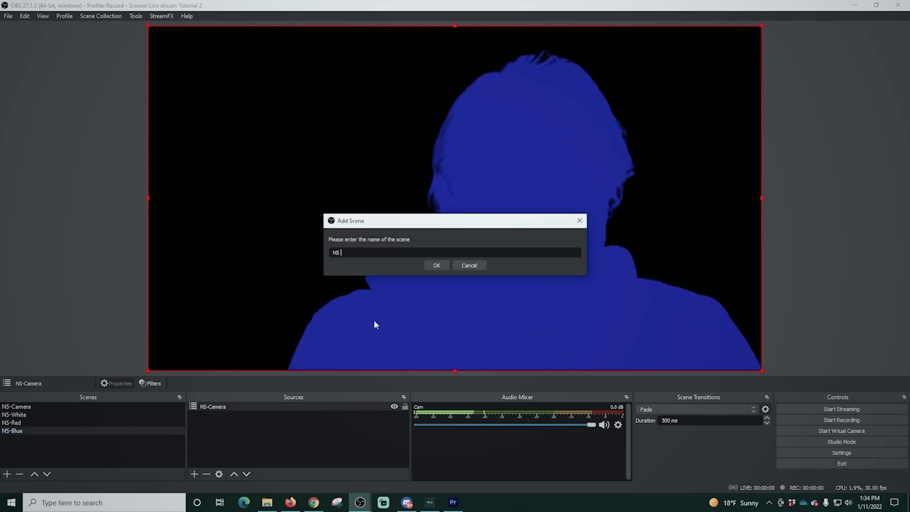
{"action": "type", "text": " Green"}
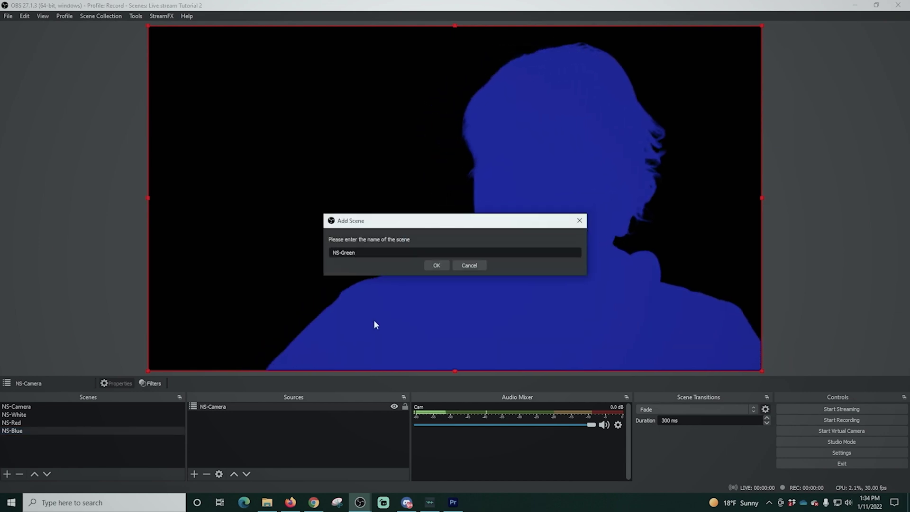
{"action": "left_click", "coordinate": [444, 267]}
{"action": "left_click", "coordinate": [195, 474]}
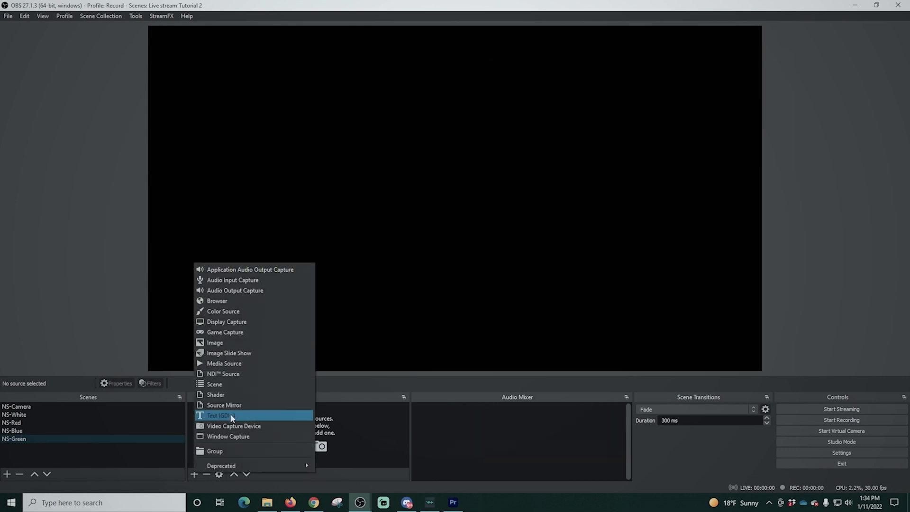
{"action": "left_click", "coordinate": [233, 384]}
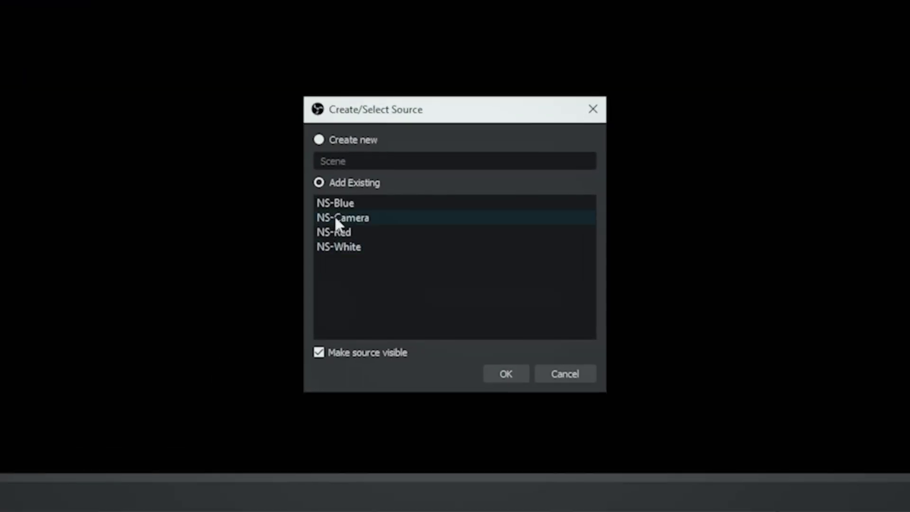
{"action": "left_click", "coordinate": [389, 232]}
{"action": "left_click", "coordinate": [517, 374]}
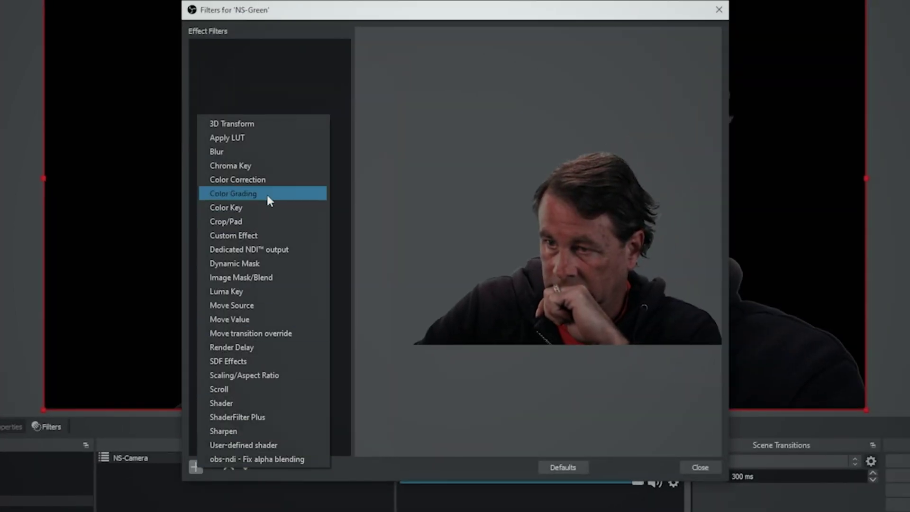
- Add Color Grading with Green Lift 100%, green tints 1000% and saturation 117.65%
{"action": "left_click", "coordinate": [266, 192]}
{"action": "left_click", "coordinate": [430, 268]}
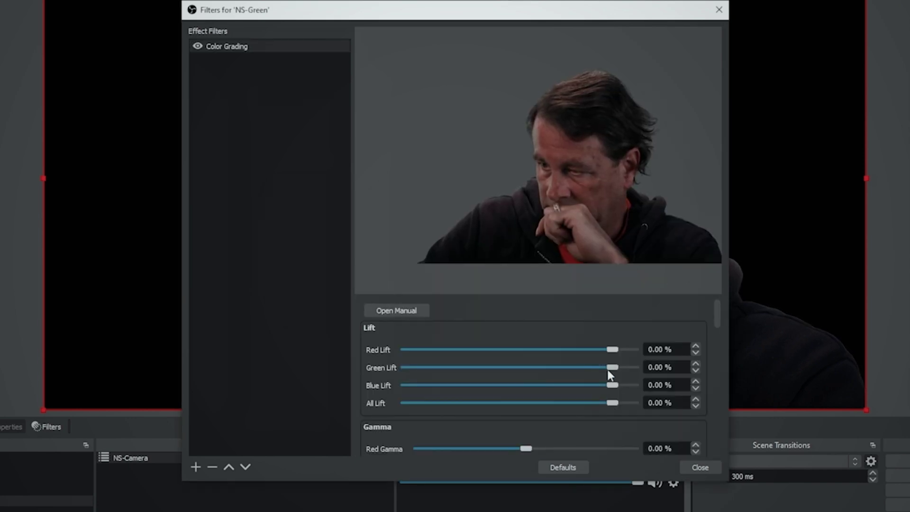
{"action": "left_click_drag", "start_coordinate": [612, 368], "coordinate": [635, 368]}
{"action": "scroll", "coordinate": [510, 363], "scroll_direction": "down", "scroll_amount": 2}
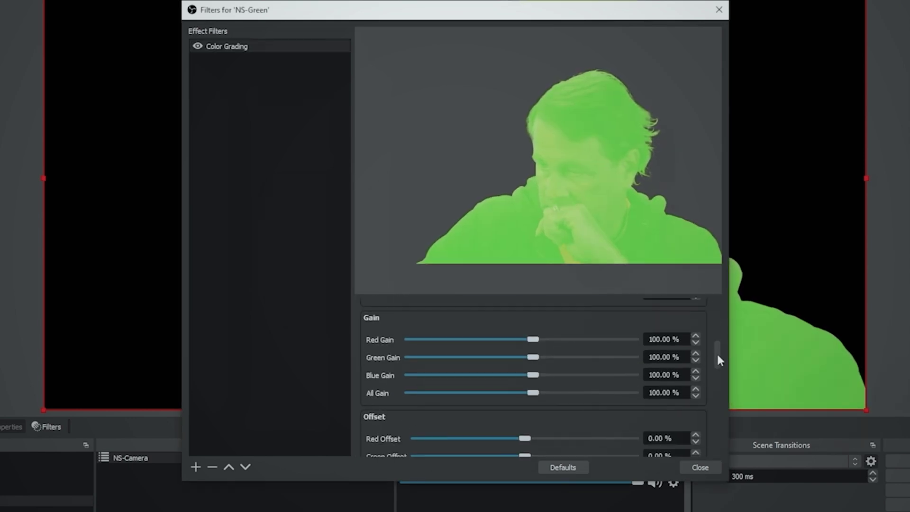
{"action": "scroll", "coordinate": [718, 361], "scroll_direction": "down", "scroll_amount": 8}
{"action": "left_click_drag", "start_coordinate": [456, 381], "coordinate": [644, 382]}
{"action": "left_click_drag", "start_coordinate": [456, 434], "coordinate": [644, 433]}
{"action": "scroll", "coordinate": [719, 399], "scroll_direction": "down", "scroll_amount": 3}
{"action": "left_click_drag", "start_coordinate": [431, 410], "coordinate": [437, 411]}
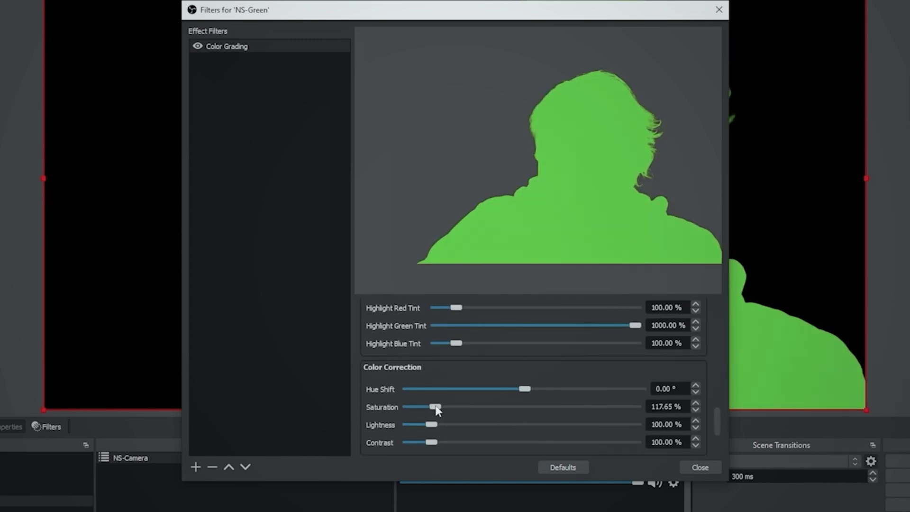
{"action": "left_click", "coordinate": [691, 467]}
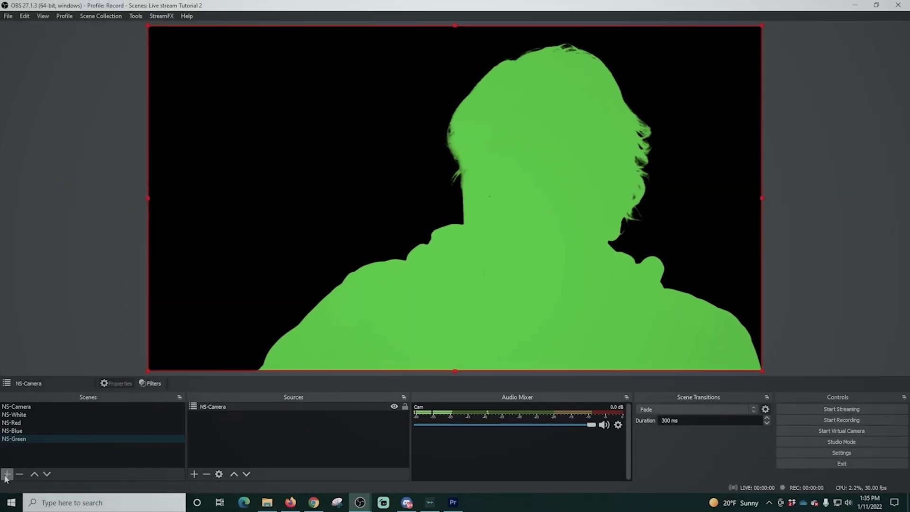
- Create scene Main and add the existing NS-Red scene as its first source
{"action": "left_click", "coordinate": [7, 474]}
{"action": "type", "text": "Main"}
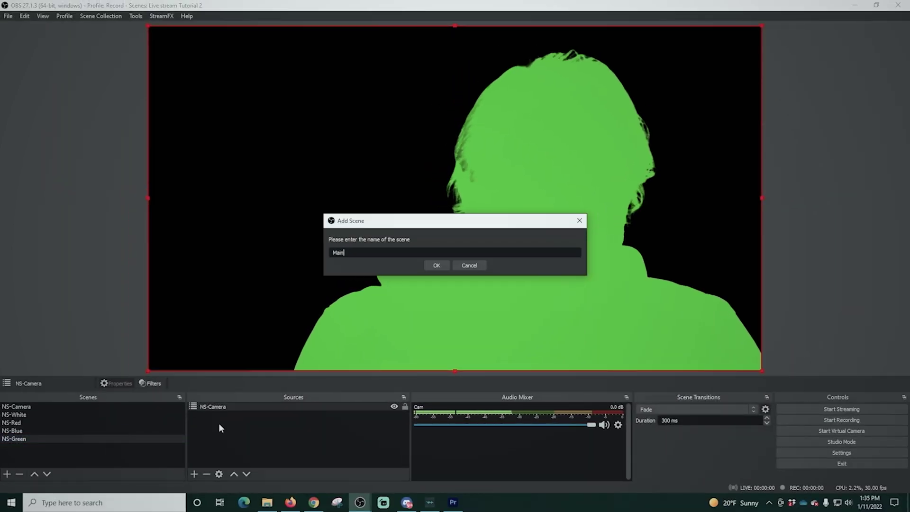
{"action": "left_click", "coordinate": [437, 265]}
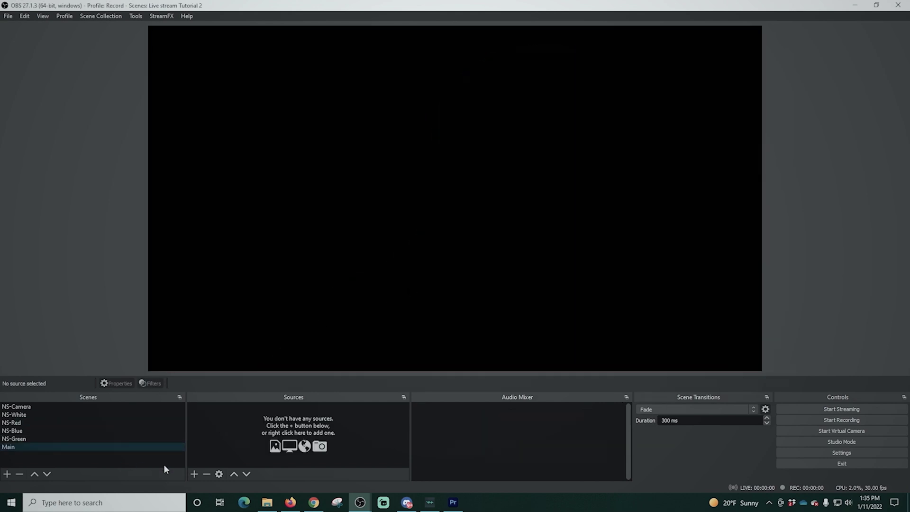
{"action": "left_click", "coordinate": [195, 474]}
{"action": "left_click", "coordinate": [238, 424]}
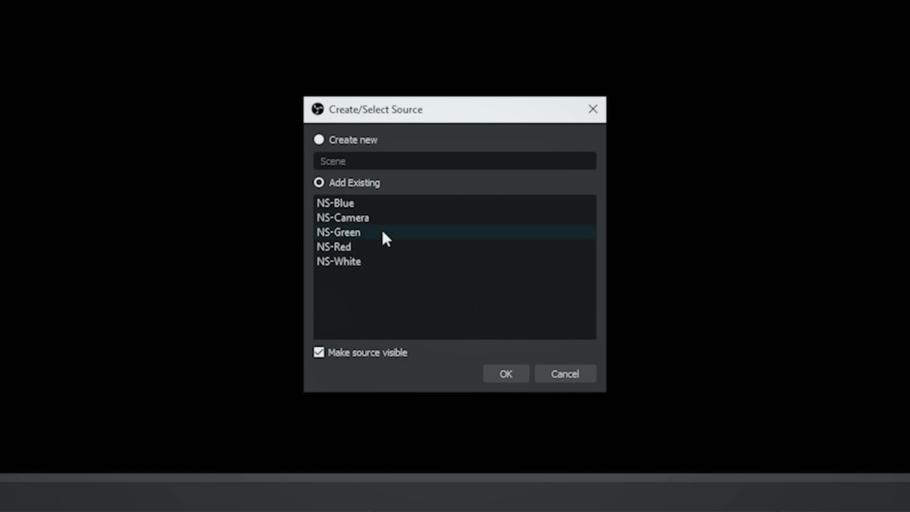
{"action": "left_click", "coordinate": [367, 245]}
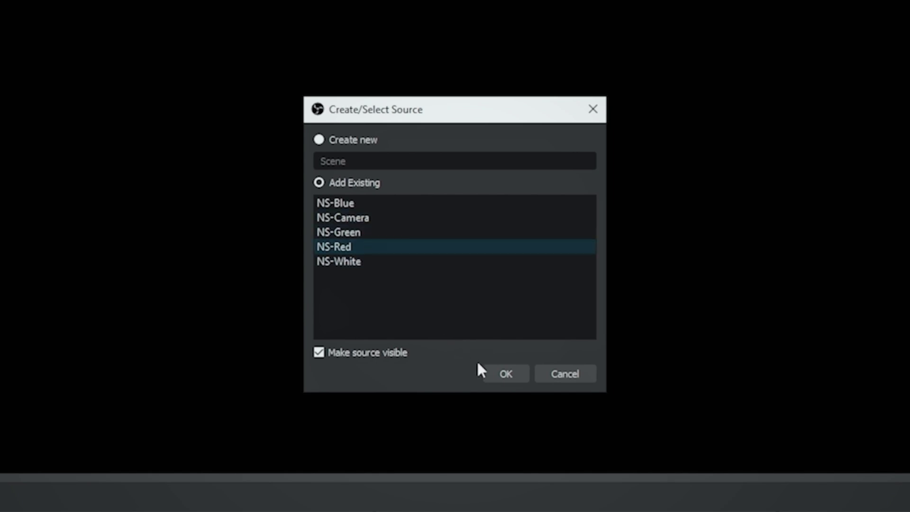
{"action": "left_click", "coordinate": [504, 374]}
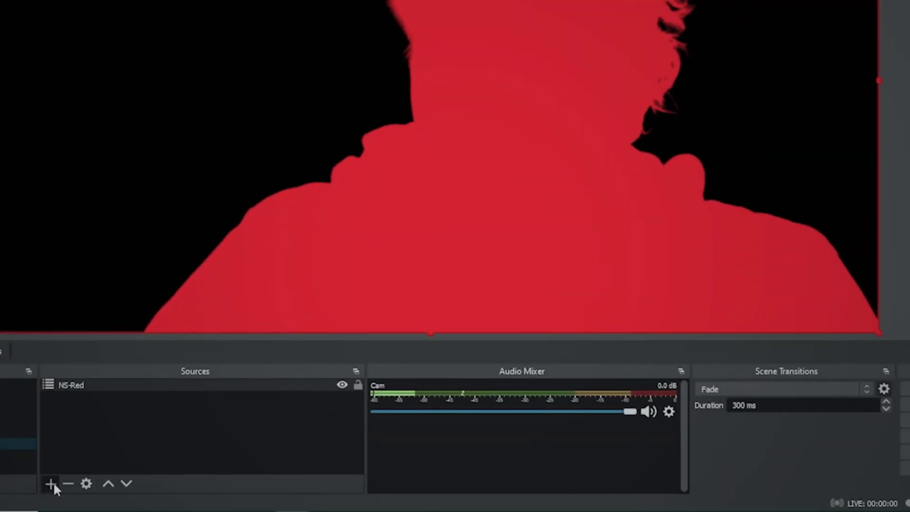
- Add the existing NS-Blue and NS-Green scenes to Main
{"action": "left_click", "coordinate": [51, 484]}
{"action": "left_click", "coordinate": [100, 358]}
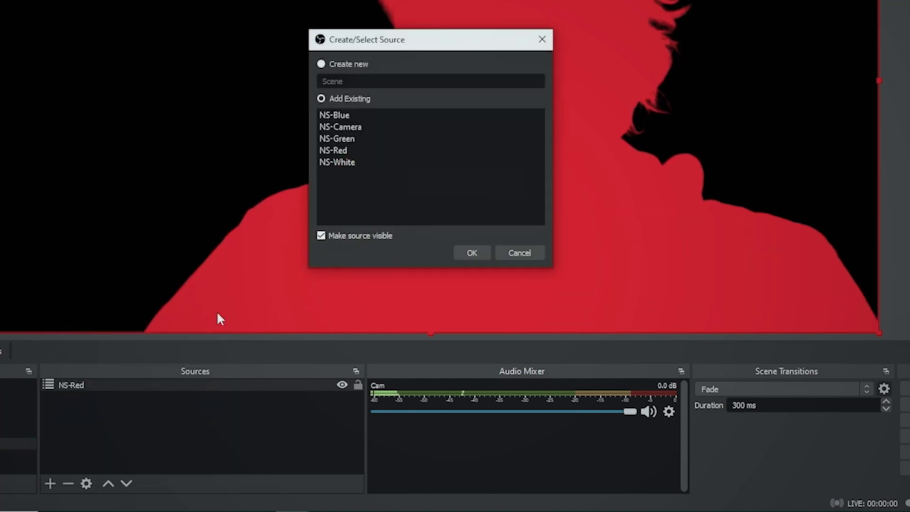
{"action": "left_click", "coordinate": [342, 116]}
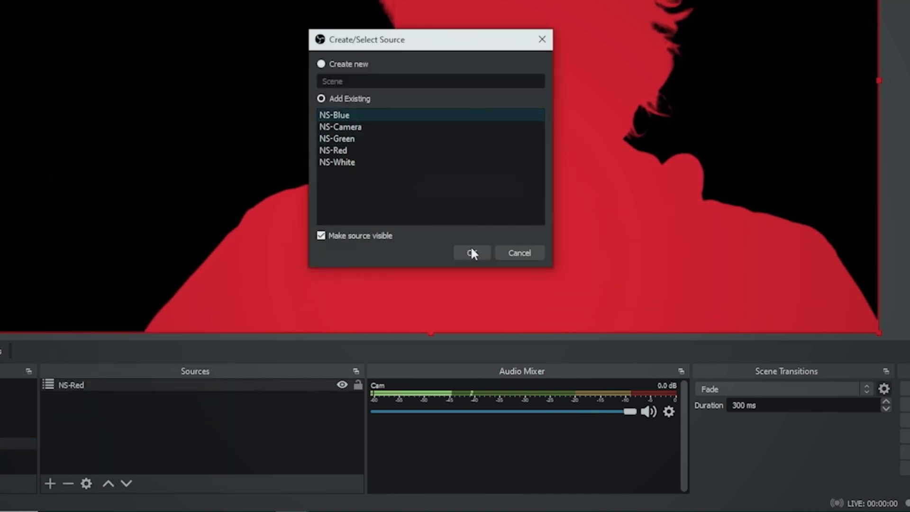
{"action": "left_click", "coordinate": [473, 253]}
{"action": "left_click", "coordinate": [50, 483]}
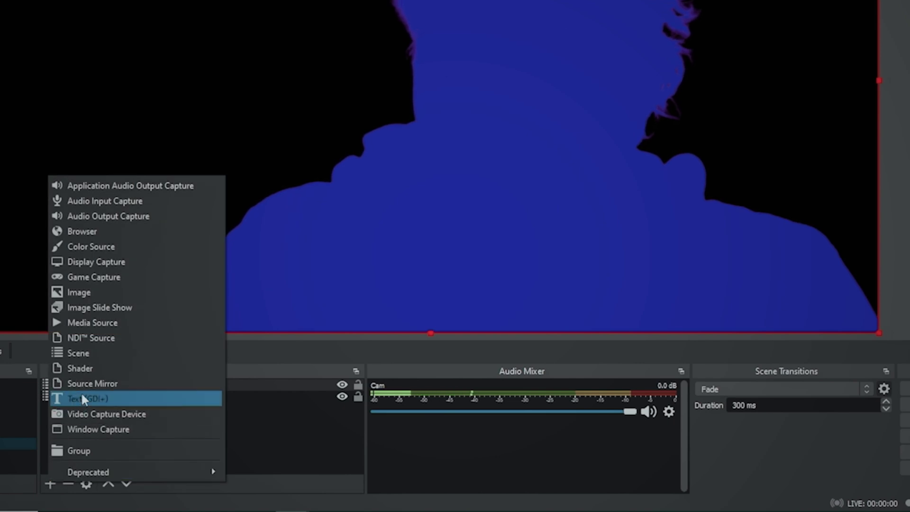
{"action": "left_click", "coordinate": [89, 354]}
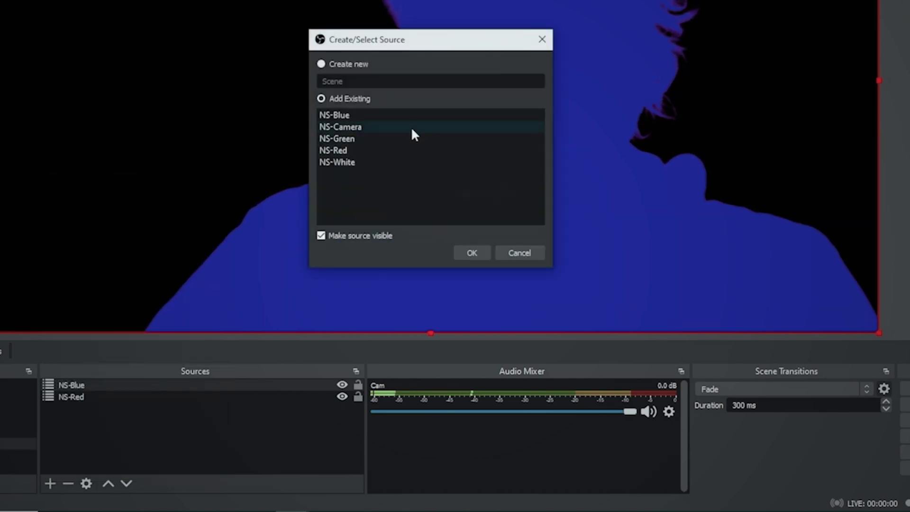
{"action": "left_click", "coordinate": [397, 138]}
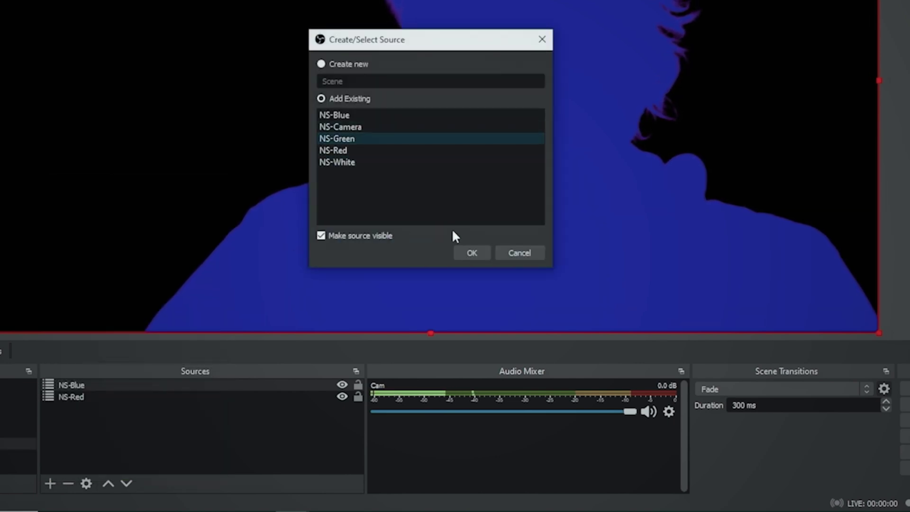
{"action": "left_click", "coordinate": [471, 249]}
- Add NS-White, then NS-Camera on top, and select the NS-White source
{"action": "left_click", "coordinate": [51, 484]}
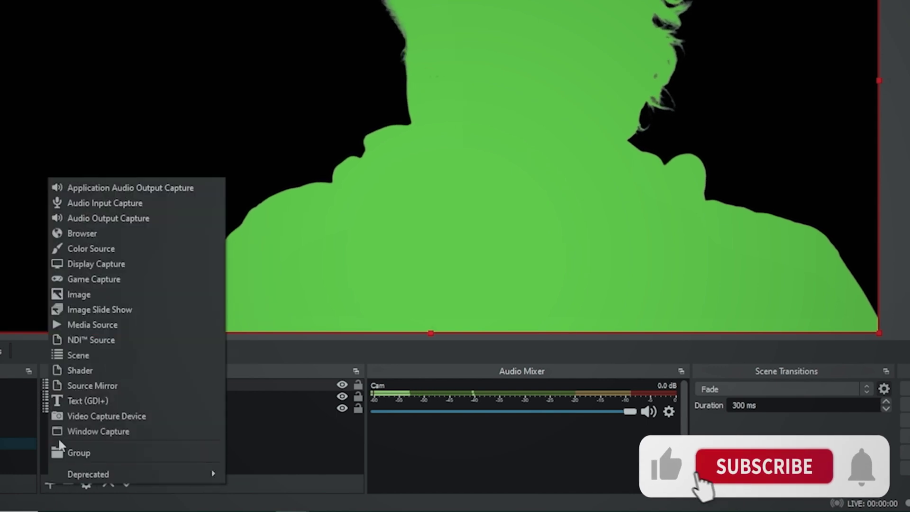
{"action": "left_click", "coordinate": [78, 354]}
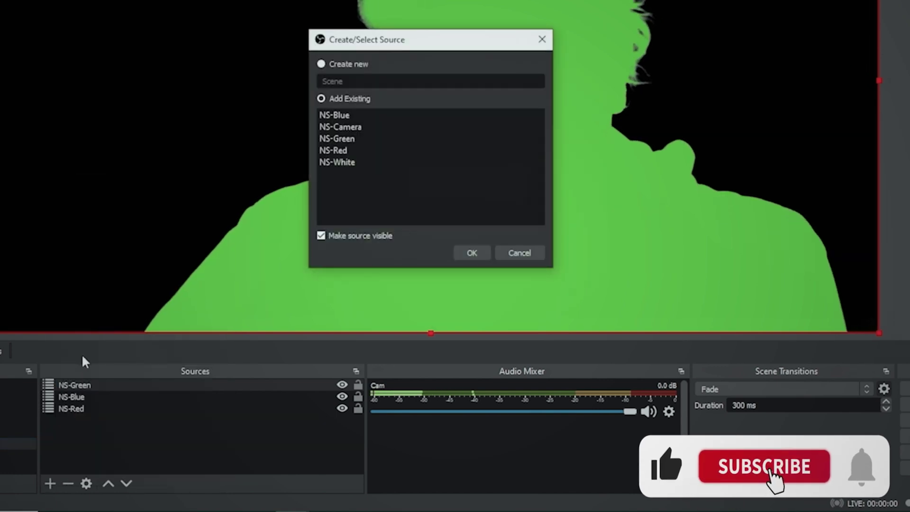
{"action": "left_click", "coordinate": [348, 163]}
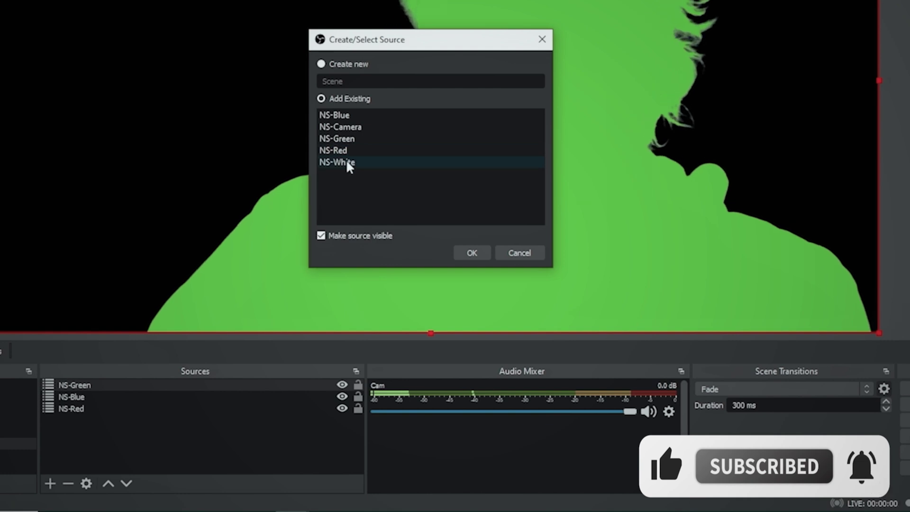
{"action": "left_click", "coordinate": [475, 251]}
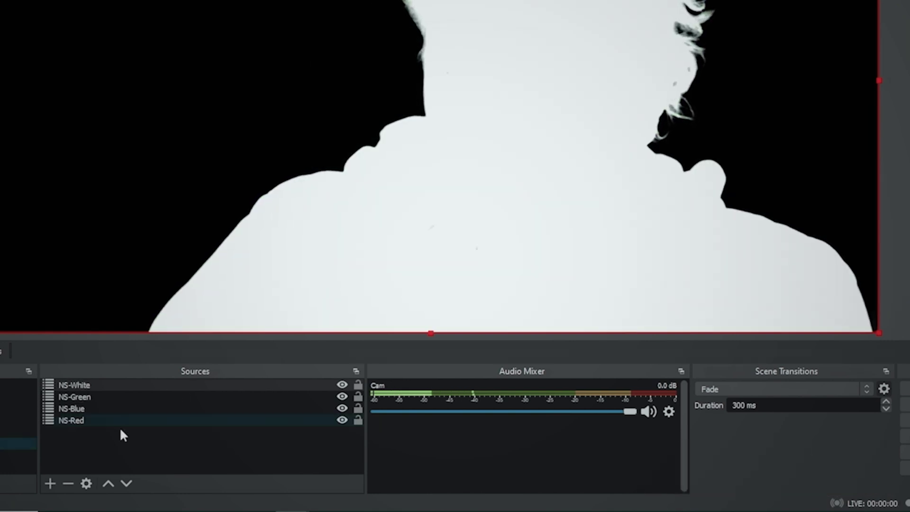
{"action": "left_click", "coordinate": [51, 483]}
{"action": "left_click", "coordinate": [108, 368]}
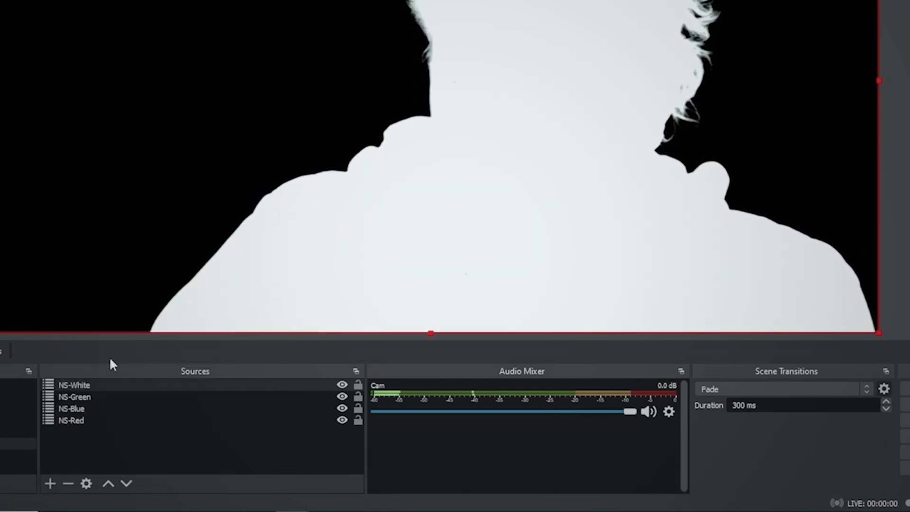
{"action": "left_click", "coordinate": [358, 126]}
{"action": "left_click", "coordinate": [469, 251]}
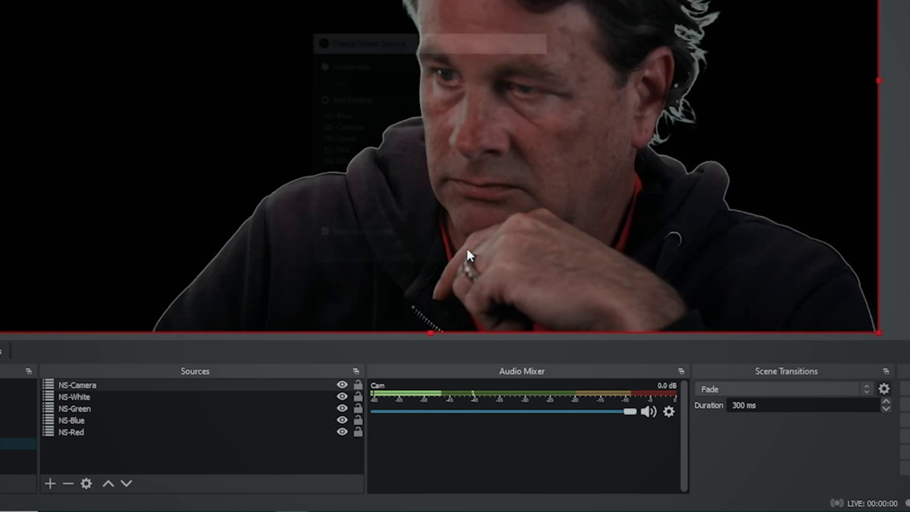
{"action": "left_click", "coordinate": [80, 396]}
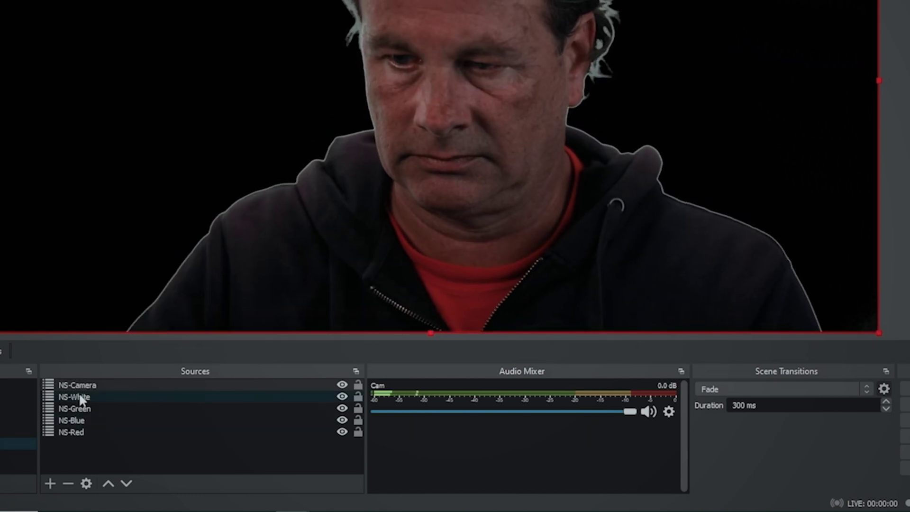
{"action": "left_click", "coordinate": [78, 397]}
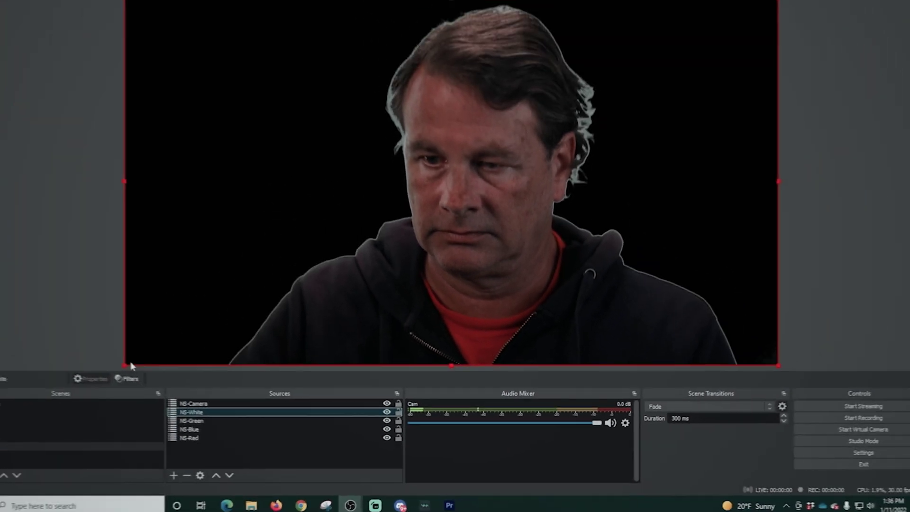
- Scale NS-White up slightly past the bottom-left and top-right corners so a thin white edge shows
{"action": "left_click", "coordinate": [147, 371]}
{"action": "left_click_drag", "start_coordinate": [147, 371], "coordinate": [140, 375]}
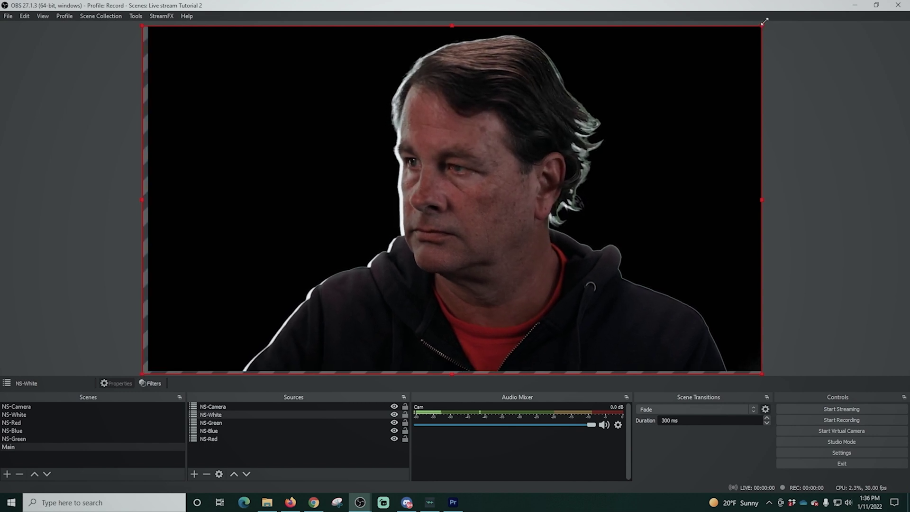
{"action": "left_click_drag", "start_coordinate": [764, 22], "coordinate": [767, 21]}
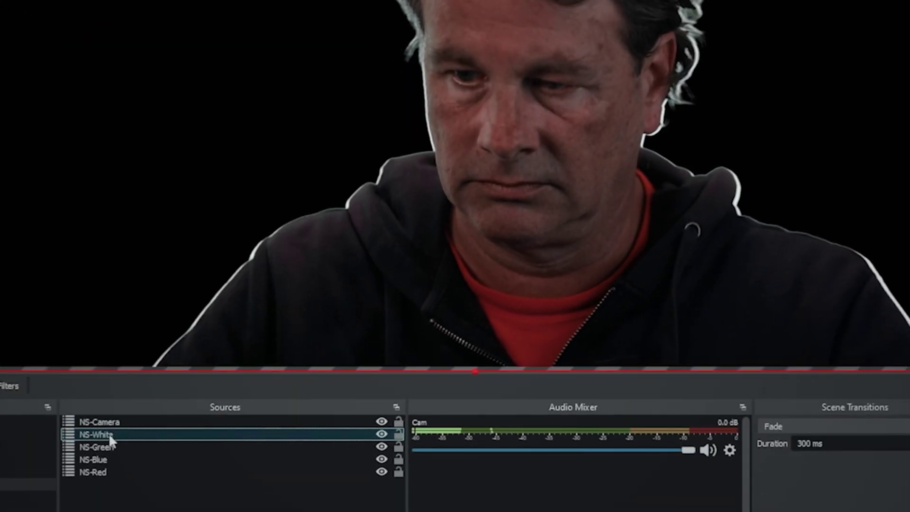
- Add a Render Delay filter to NS-White with a 100 ms delay
{"action": "right_click", "coordinate": [212, 416]}
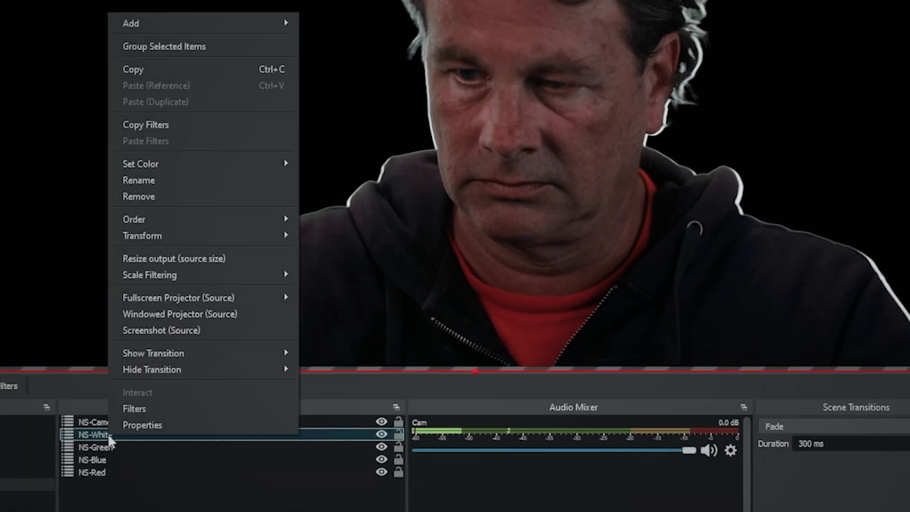
{"action": "left_click", "coordinate": [155, 409]}
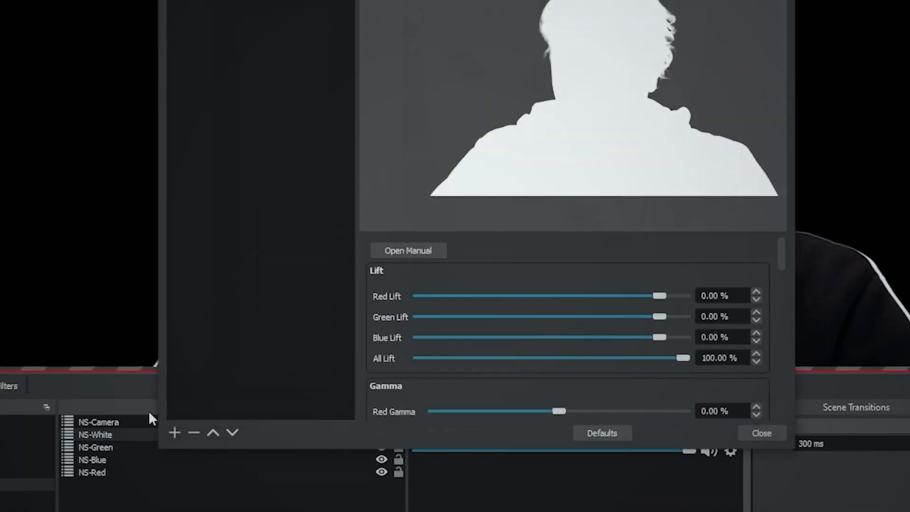
{"action": "left_click", "coordinate": [174, 433]}
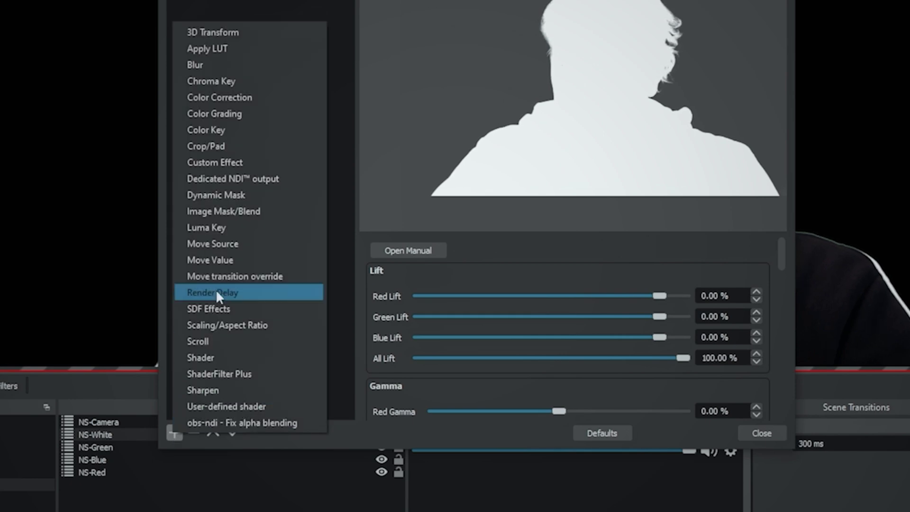
{"action": "left_click", "coordinate": [215, 291]}
{"action": "left_click", "coordinate": [446, 202]}
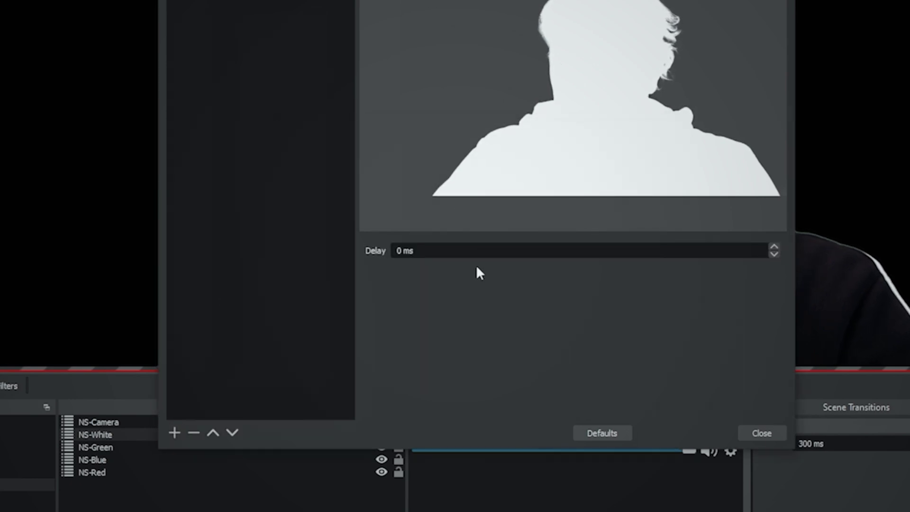
{"action": "left_click", "coordinate": [474, 251]}
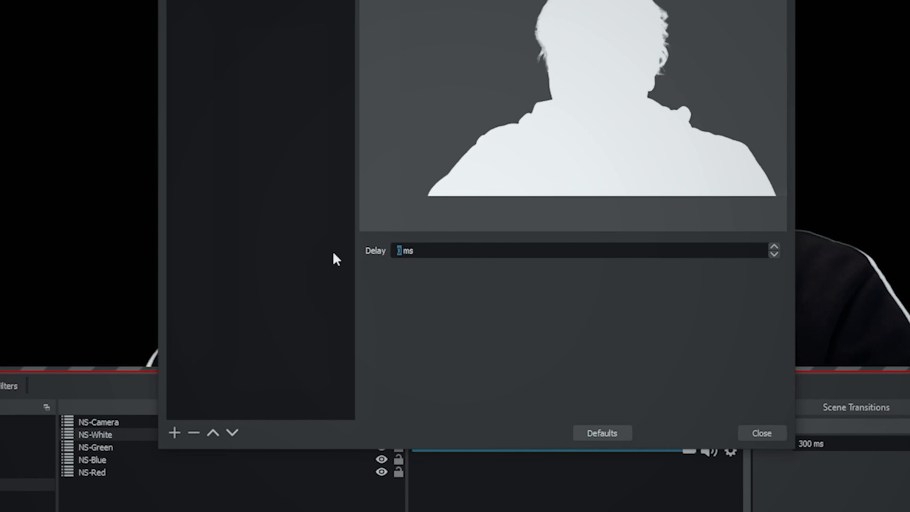
{"action": "type", "text": "100"}
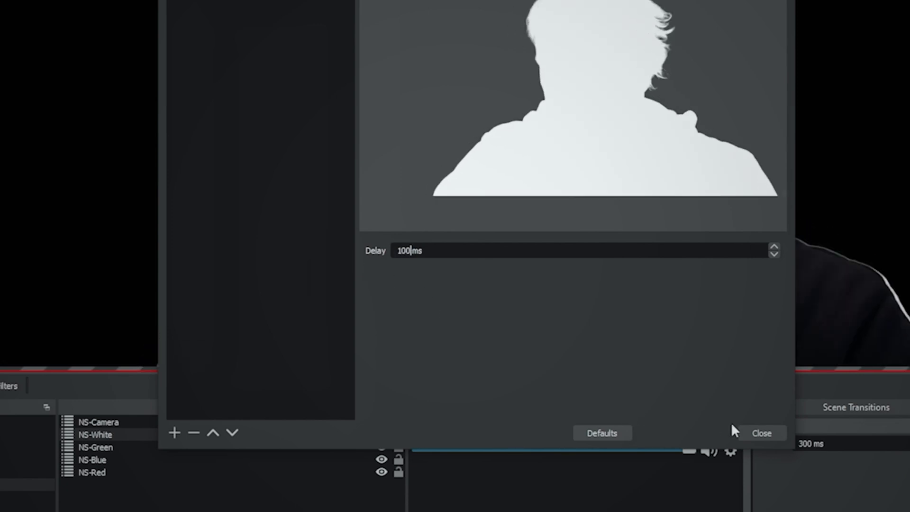
{"action": "left_click", "coordinate": [762, 433]}
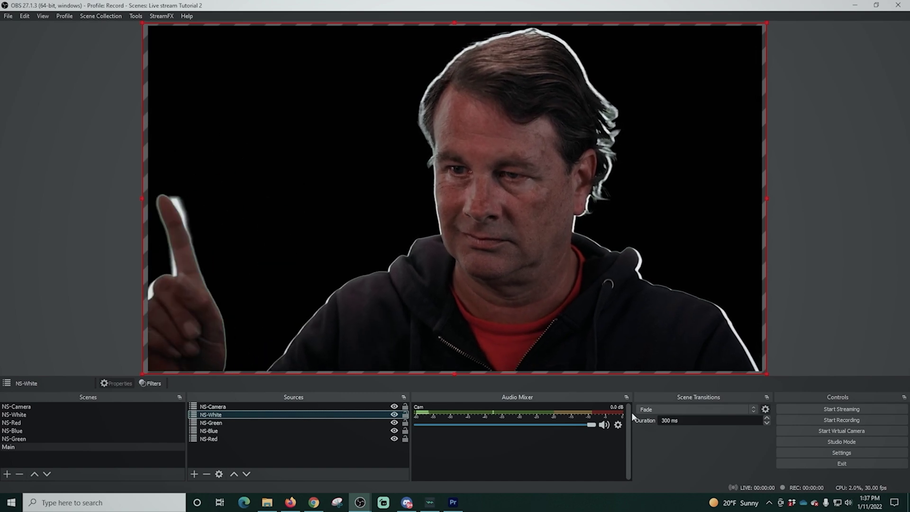
- Add a Render Delay filter to NS-Green with a 175 ms delay
{"action": "left_click", "coordinate": [229, 424]}
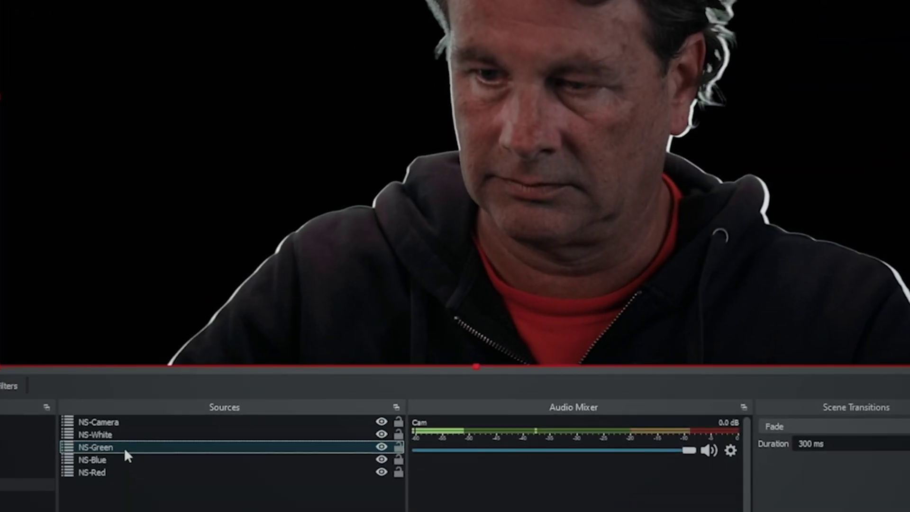
{"action": "right_click", "coordinate": [133, 448]}
{"action": "left_click", "coordinate": [183, 419]}
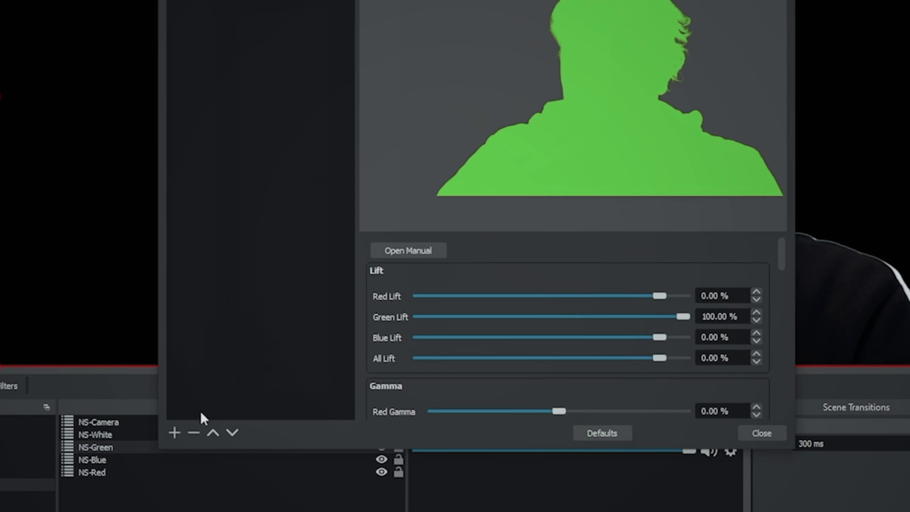
{"action": "left_click", "coordinate": [175, 432]}
{"action": "left_click", "coordinate": [227, 290]}
{"action": "left_click", "coordinate": [441, 203]}
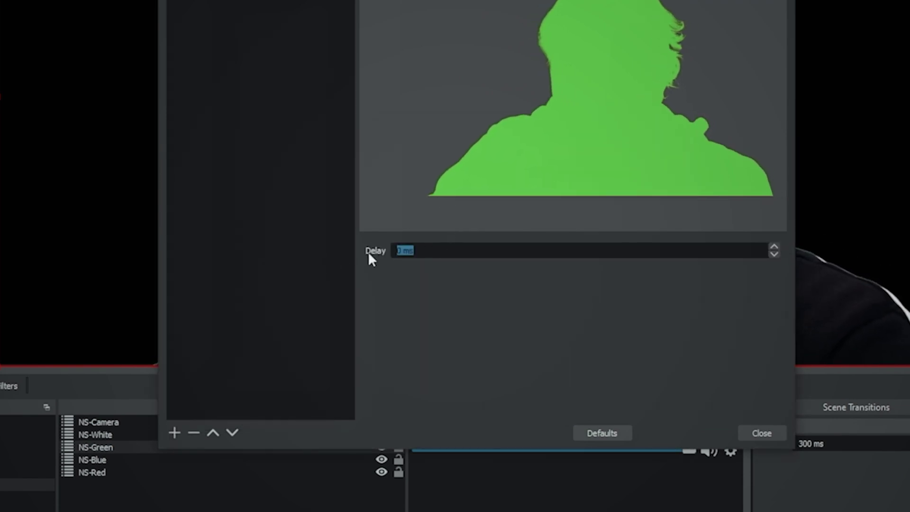
{"action": "type", "text": "17"}
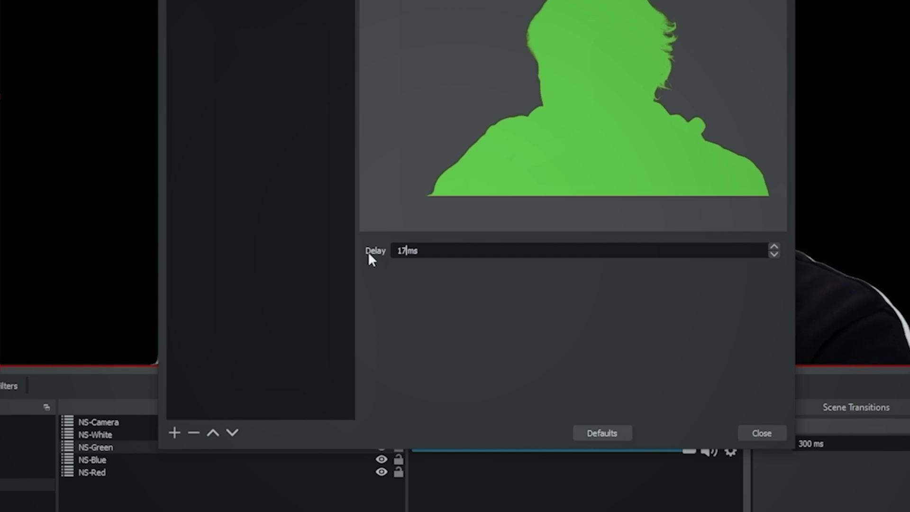
{"action": "type", "text": "5"}
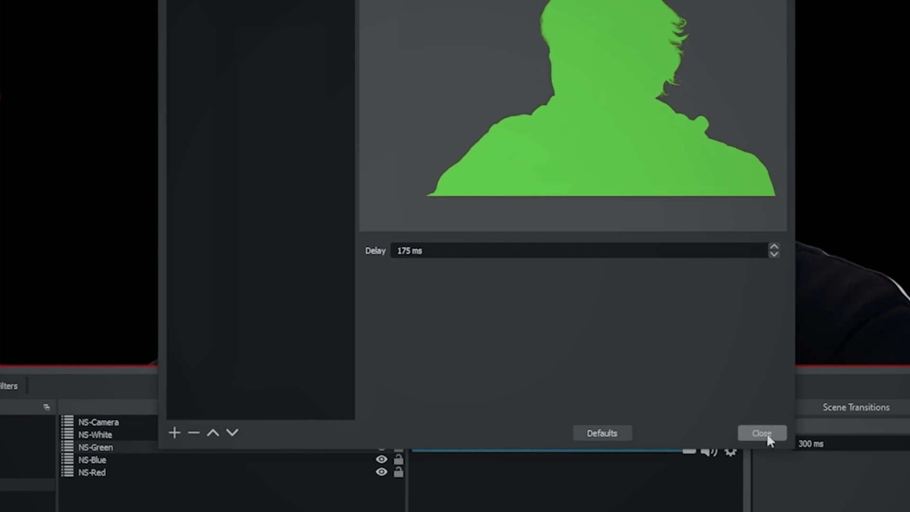
{"action": "left_click", "coordinate": [763, 433]}
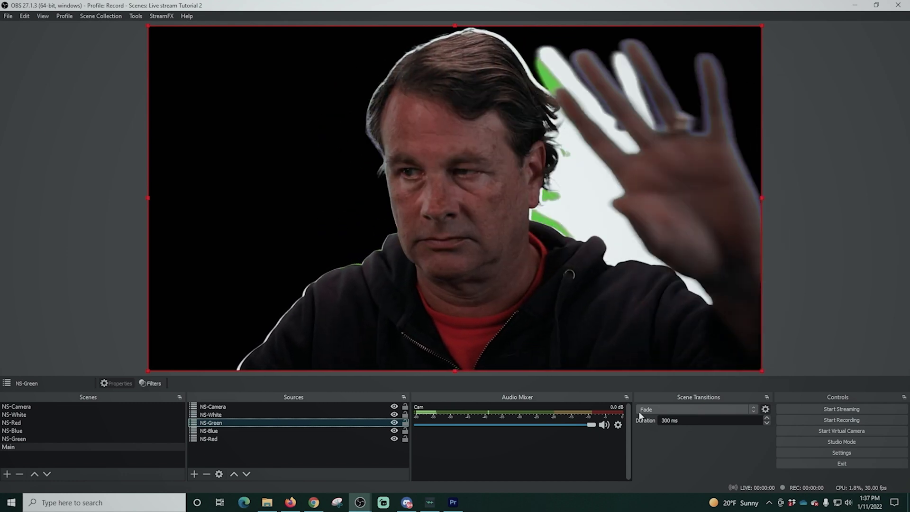
- Change NS-Green's Render Delay from 175 ms to 150 ms
{"action": "right_click", "coordinate": [282, 422]}
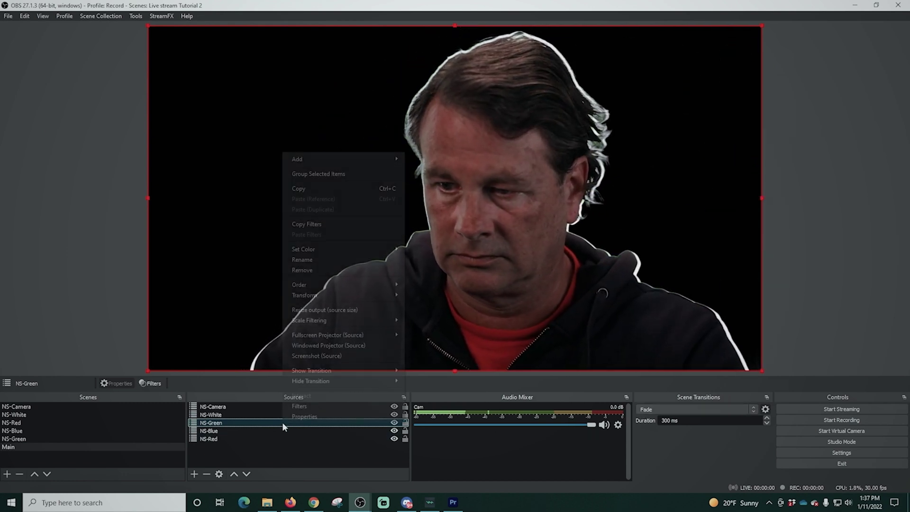
{"action": "left_click", "coordinate": [301, 408]}
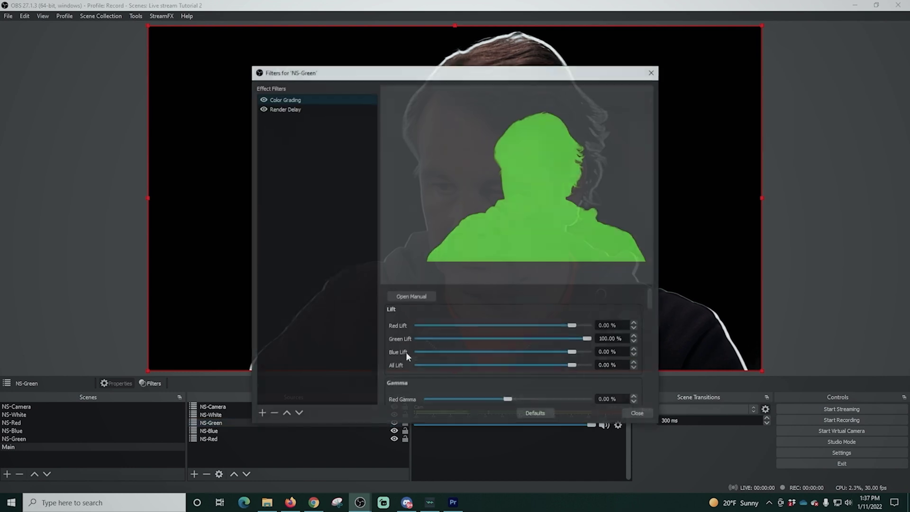
{"action": "left_click", "coordinate": [296, 110]}
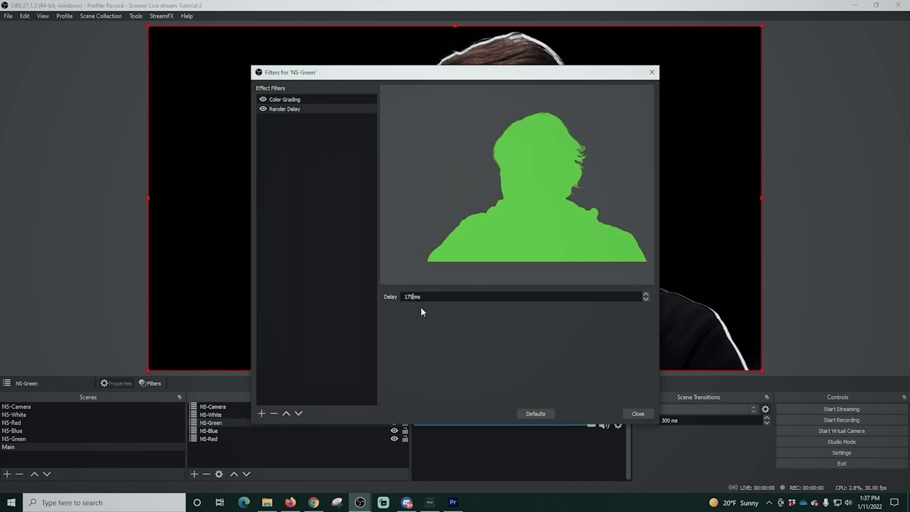
{"action": "key", "text": "BackSpace"}
{"action": "key", "text": "BackSpace"}
{"action": "key", "text": "BackSpace"}
{"action": "type", "text": "150"}
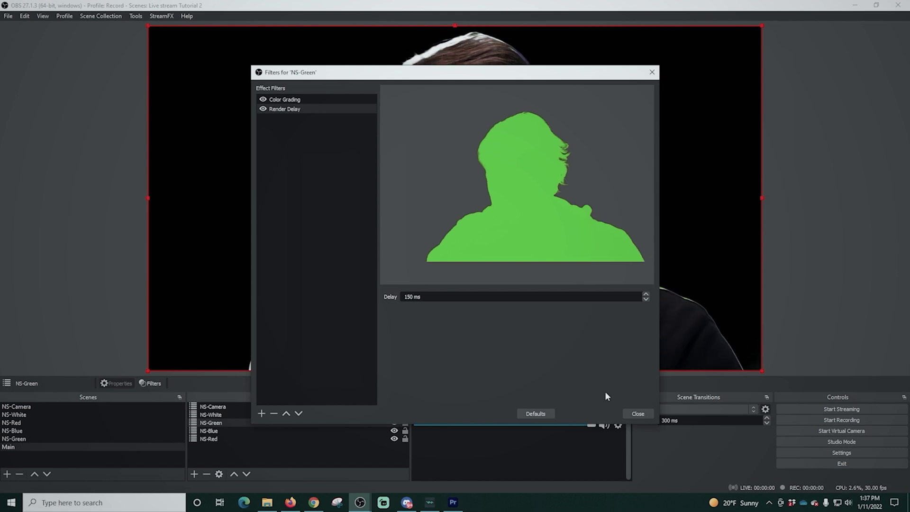
{"action": "left_click", "coordinate": [638, 414]}
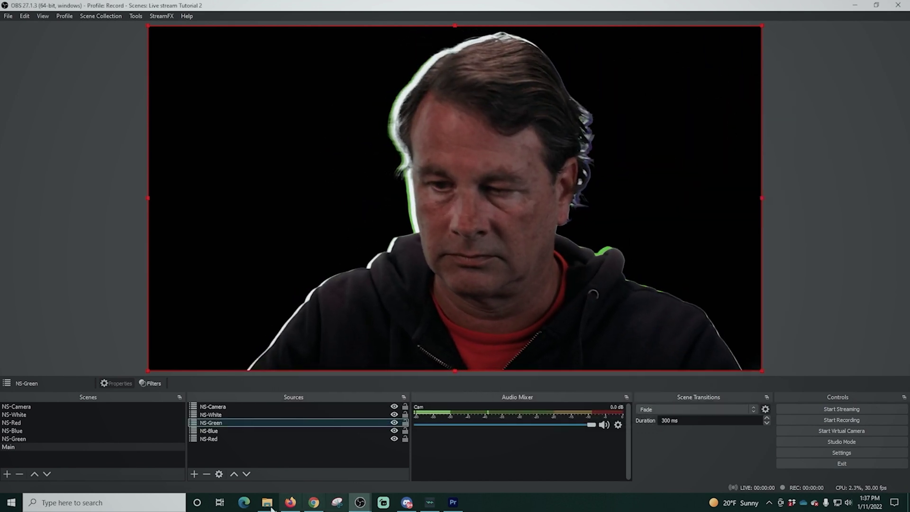
- Add a Render Delay filter to NS-Blue, entering a 400 ms delay
{"action": "right_click", "coordinate": [209, 431]}
{"action": "left_click", "coordinate": [229, 414]}
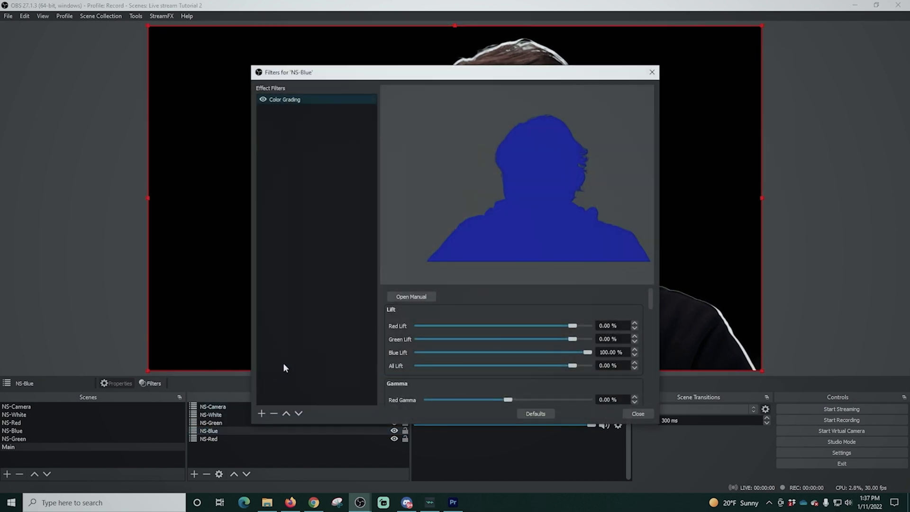
{"action": "left_click", "coordinate": [261, 414]}
{"action": "left_click", "coordinate": [344, 323]}
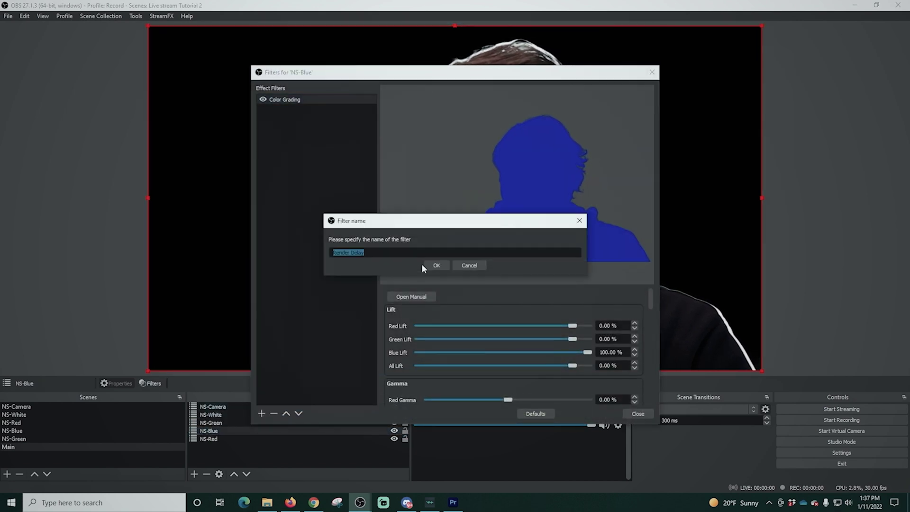
{"action": "left_click", "coordinate": [436, 266]}
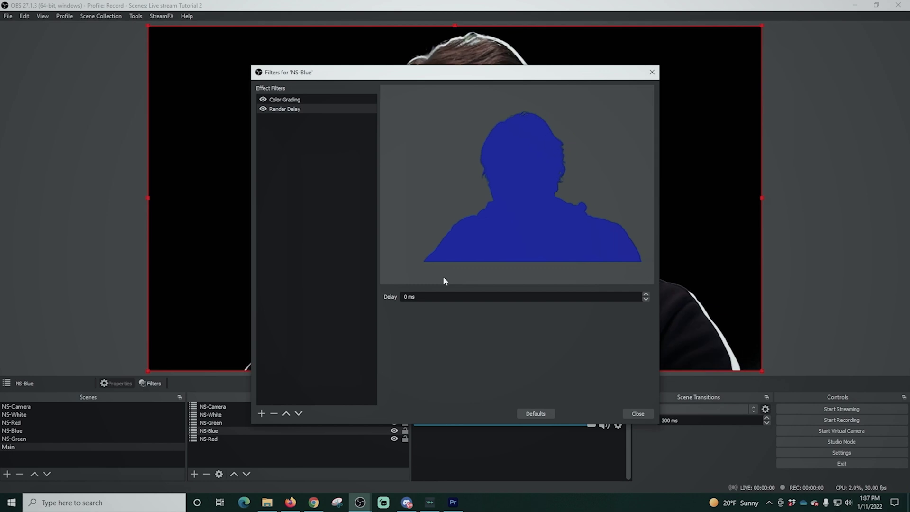
{"action": "type", "text": "400"}
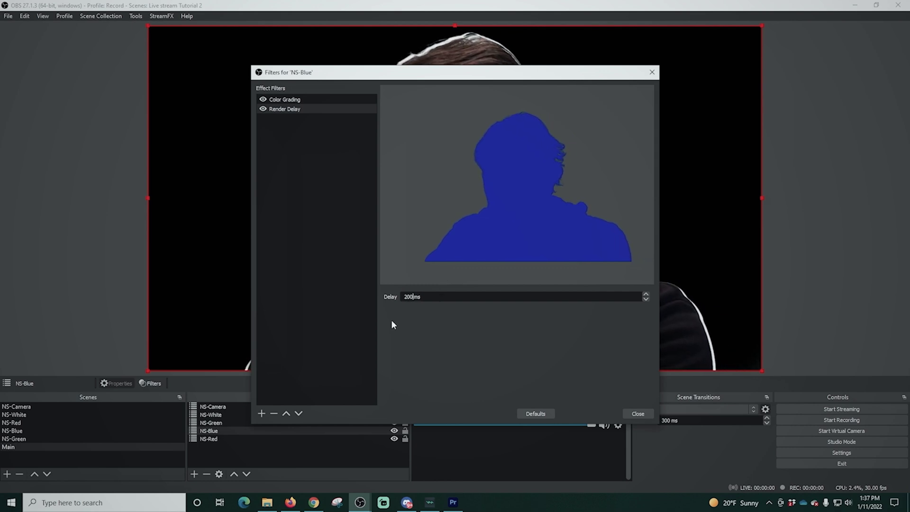
{"action": "left_click", "coordinate": [625, 413]}
- Add a Render Delay filter to NS-Red with a 300 ms delay
{"action": "right_click", "coordinate": [228, 438]}
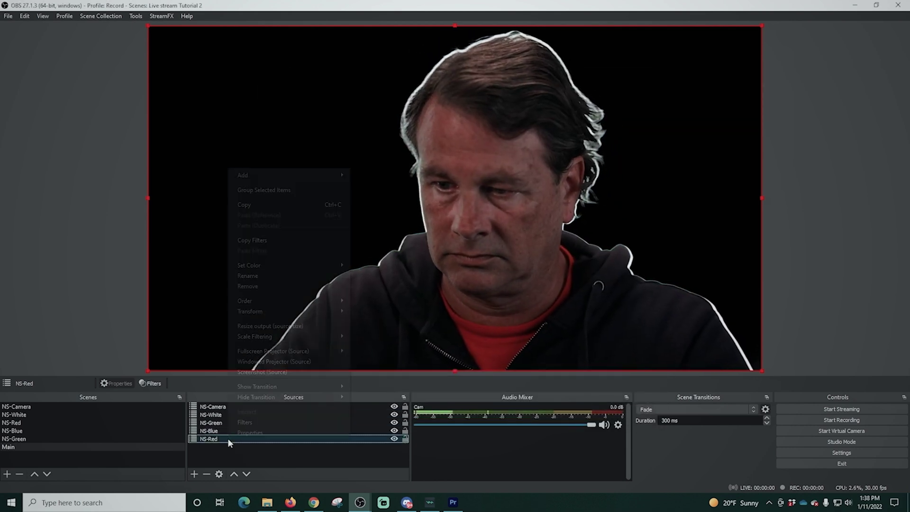
{"action": "left_click", "coordinate": [251, 423]}
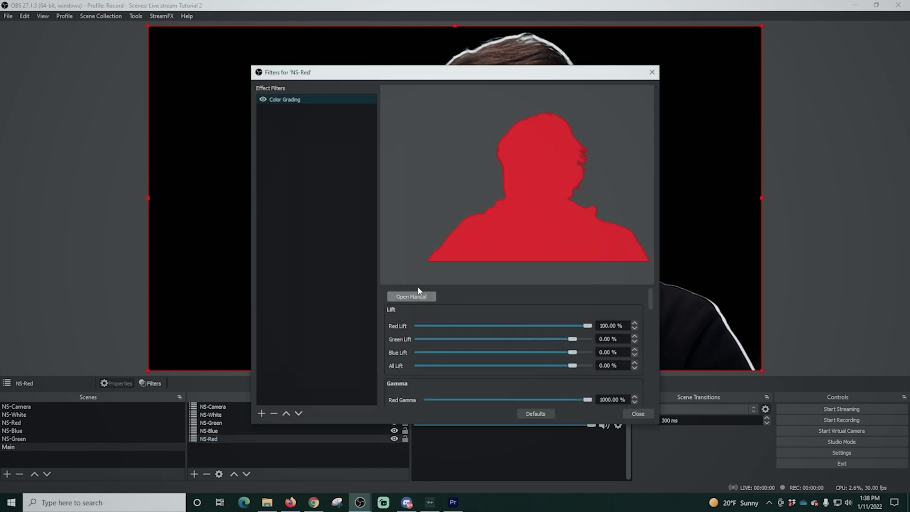
{"action": "left_click", "coordinate": [262, 413]}
{"action": "left_click", "coordinate": [293, 318]}
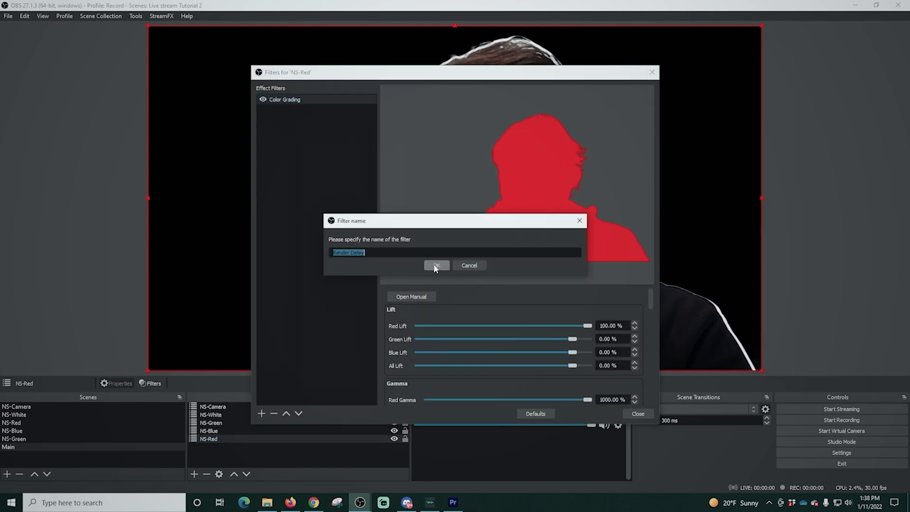
{"action": "left_click", "coordinate": [436, 267]}
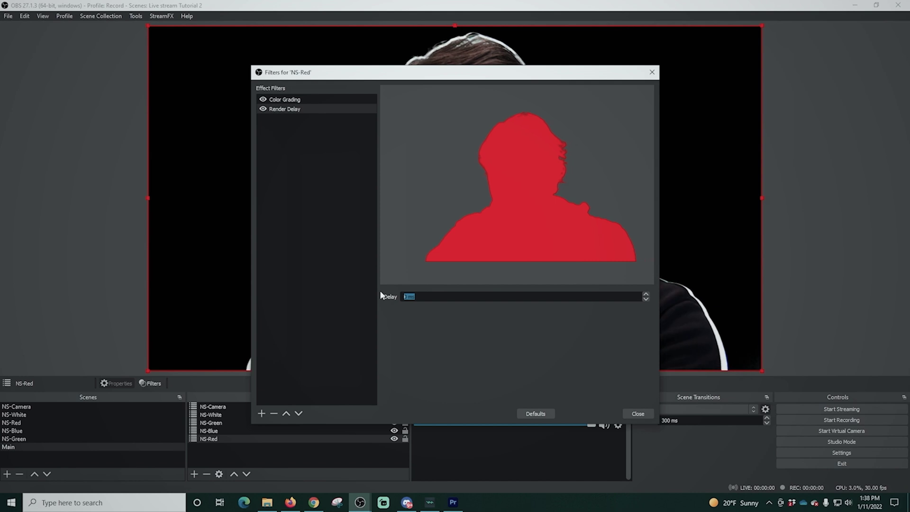
{"action": "type", "text": "300"}
{"action": "left_click", "coordinate": [631, 417]}
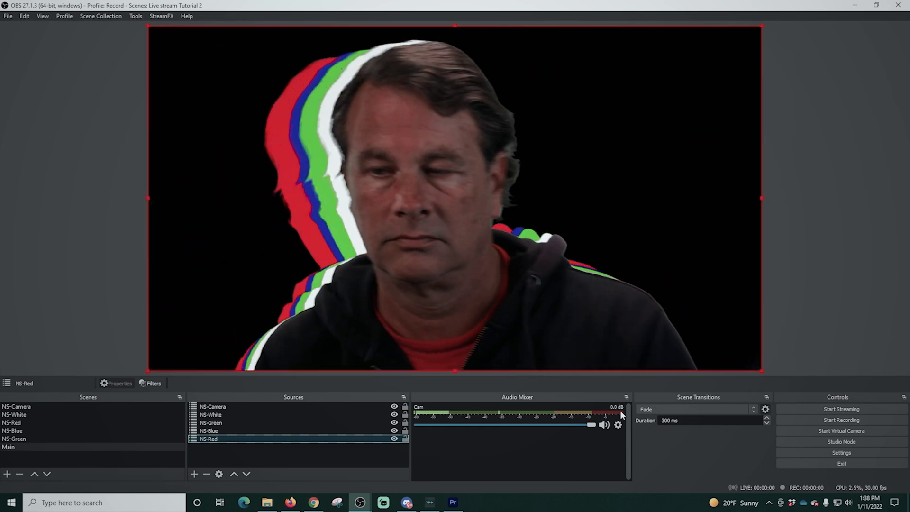
- Check NS-Blue's Render Delay, then change it to 200 ms
{"action": "right_click", "coordinate": [243, 431]}
{"action": "left_click", "coordinate": [340, 372]}
{"action": "key", "text": "Down"}
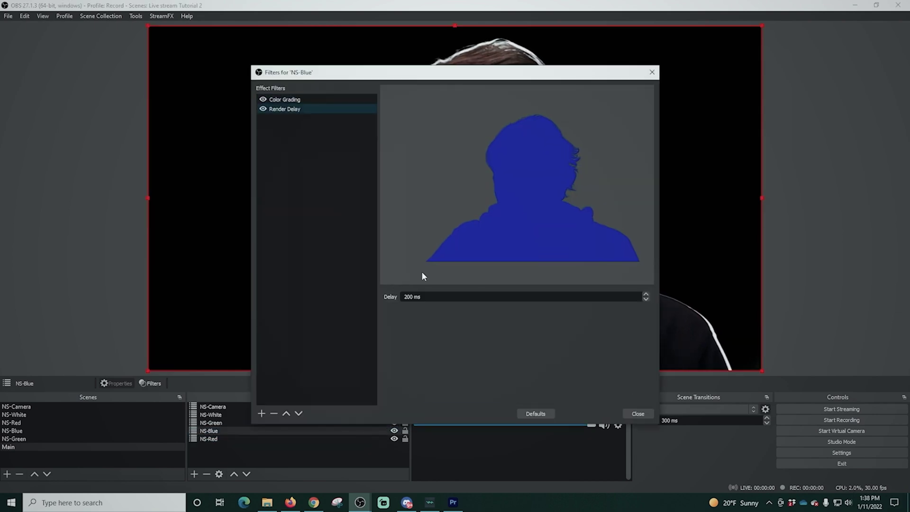
{"action": "left_click", "coordinate": [641, 413]}
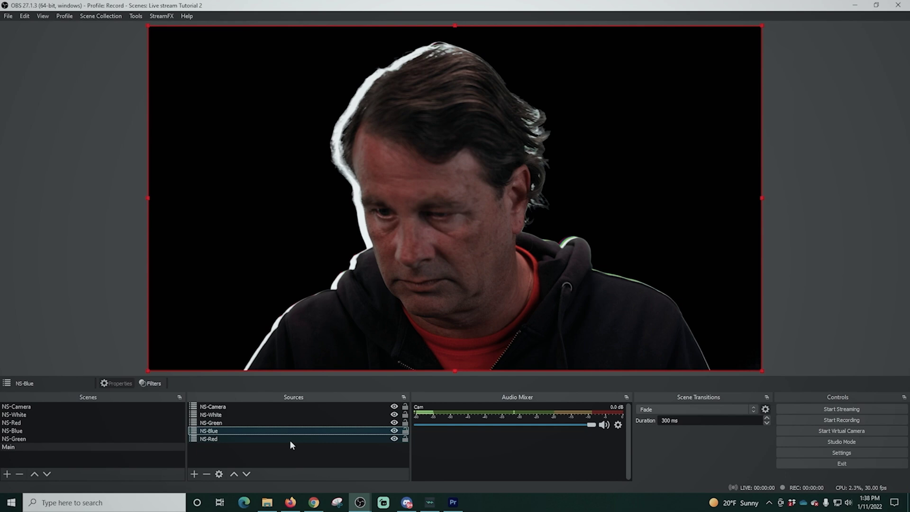
{"action": "right_click", "coordinate": [290, 431]}
{"action": "left_click", "coordinate": [311, 407]}
{"action": "left_click", "coordinate": [294, 111]}
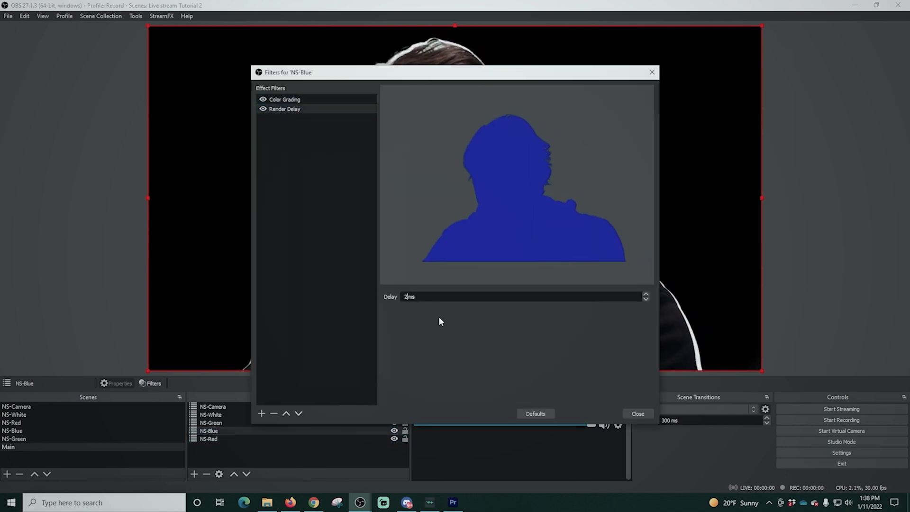
{"action": "type", "text": "00"}
{"action": "left_click", "coordinate": [638, 414]}
- Check that NS-Green's Render Delay reads 175 ms and review the trail
{"action": "right_click", "coordinate": [238, 422]}
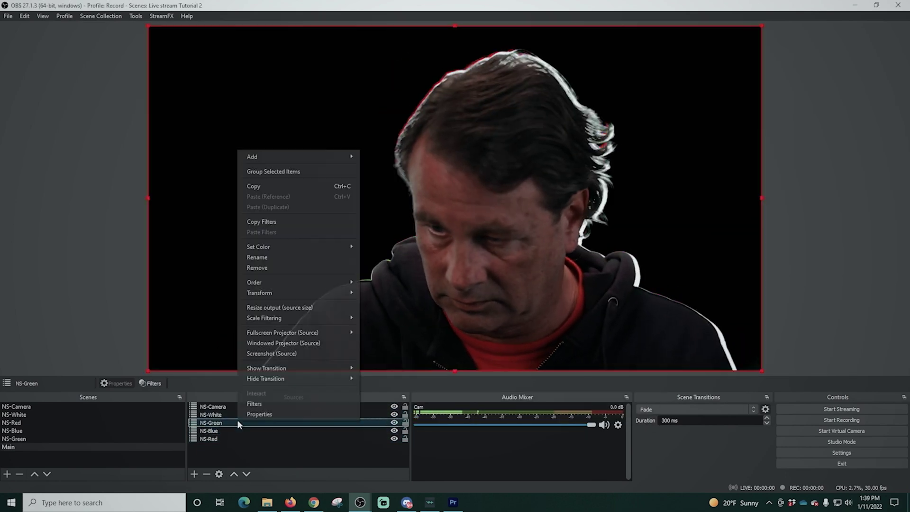
{"action": "left_click", "coordinate": [254, 404]}
{"action": "key", "text": "Down"}
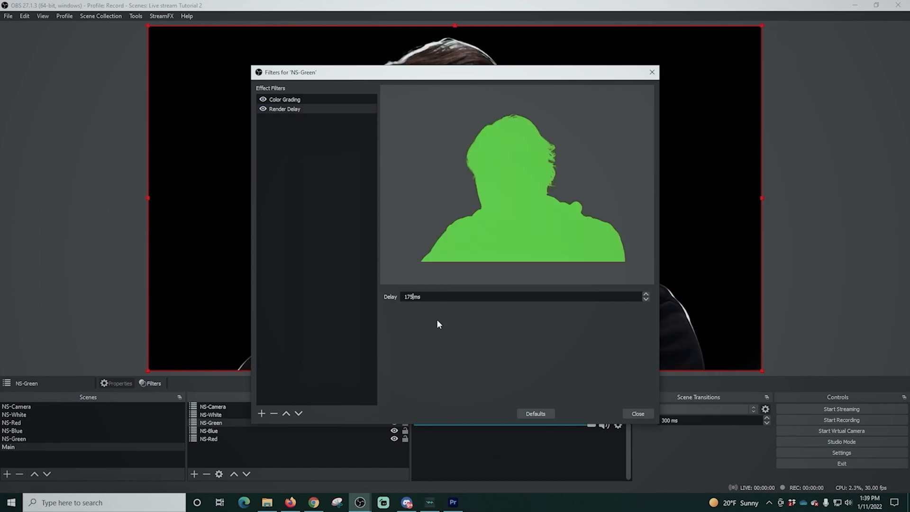
{"action": "left_click", "coordinate": [638, 413]}
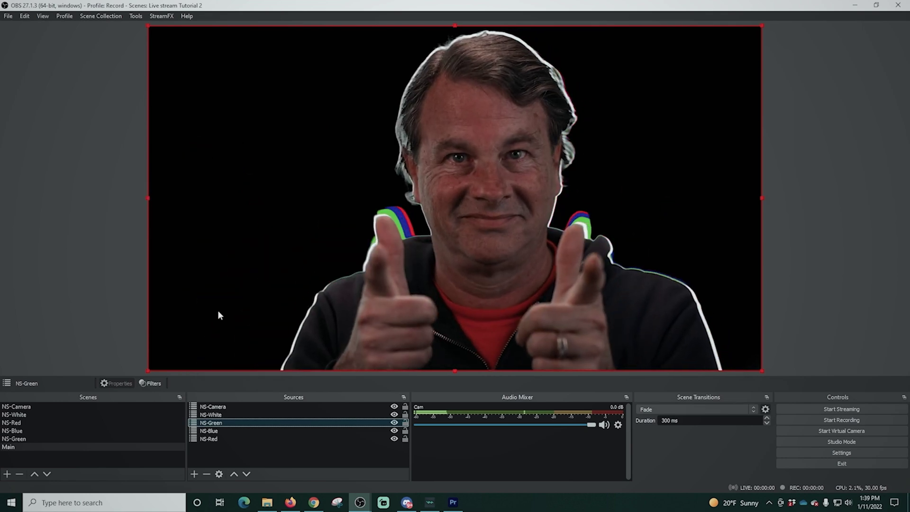
- Add an Image source showing 1080 blue.png and move it to the bottom of Sources
{"action": "left_click", "coordinate": [194, 474]}
{"action": "left_click", "coordinate": [243, 345]}
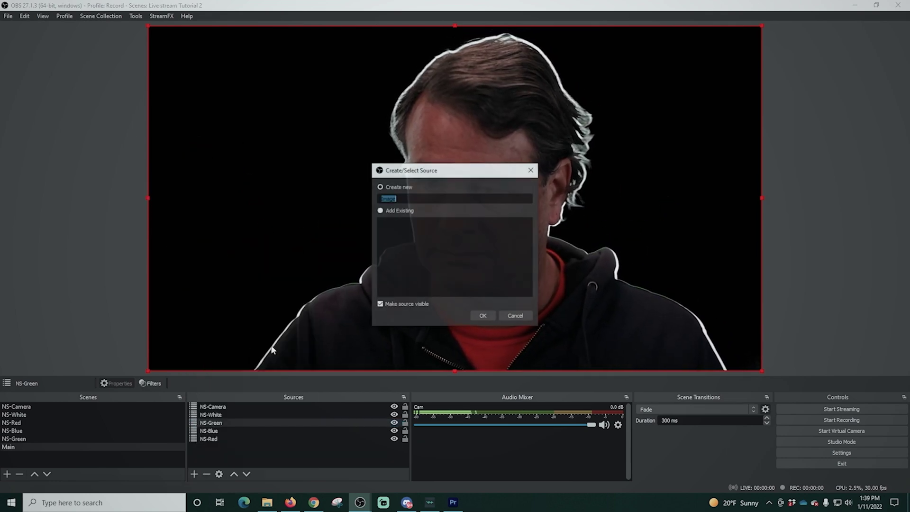
{"action": "left_click", "coordinate": [483, 315]}
{"action": "left_click", "coordinate": [619, 309]}
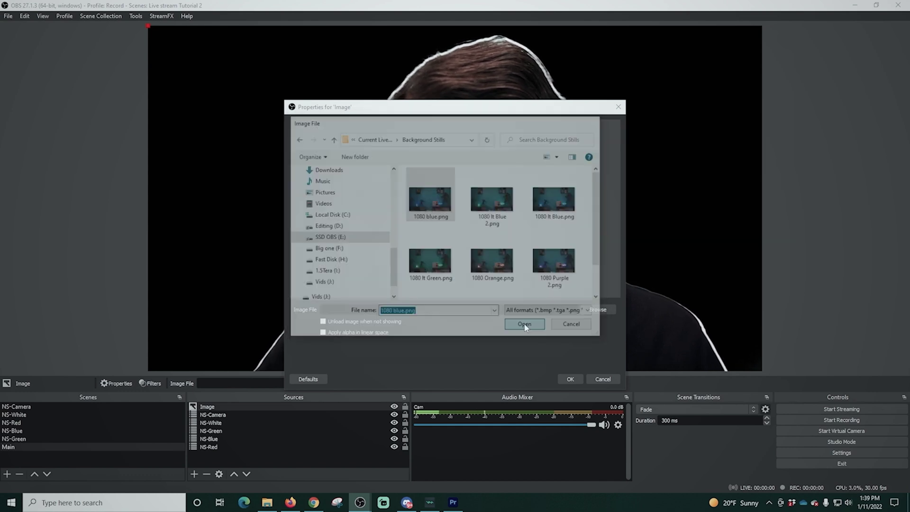
{"action": "left_click", "coordinate": [526, 326]}
{"action": "left_click", "coordinate": [571, 379]}
{"action": "left_click_drag", "start_coordinate": [335, 438], "coordinate": [333, 457]}
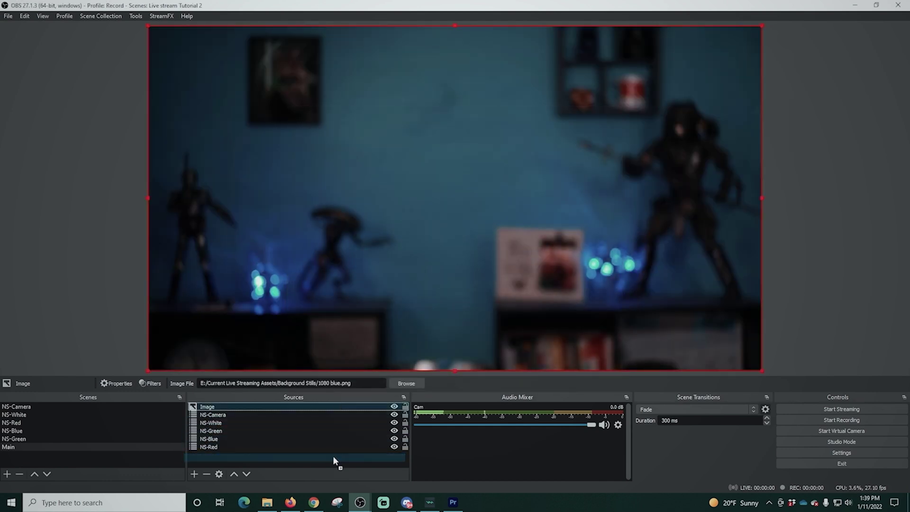